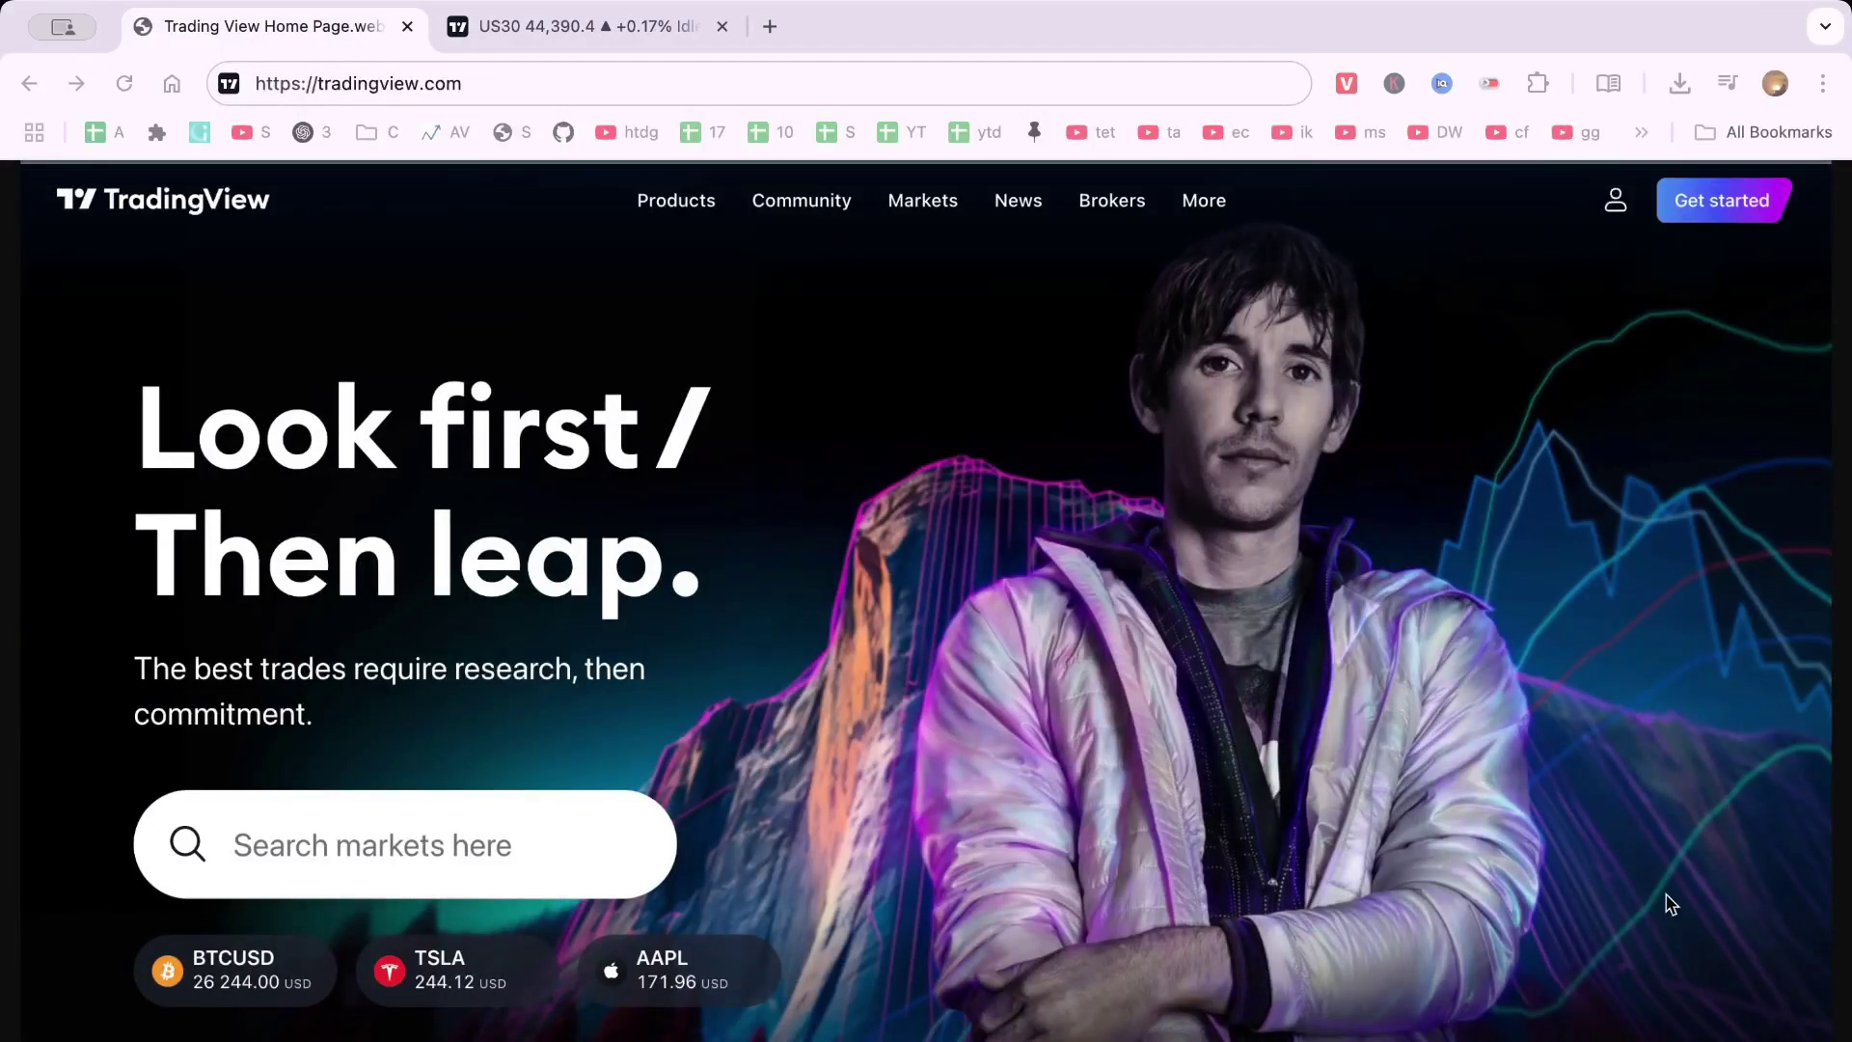
Switch to the US30 five-minute chart tab and reset it to the default multi-day view
key("super+l")
left_click(565, 483)
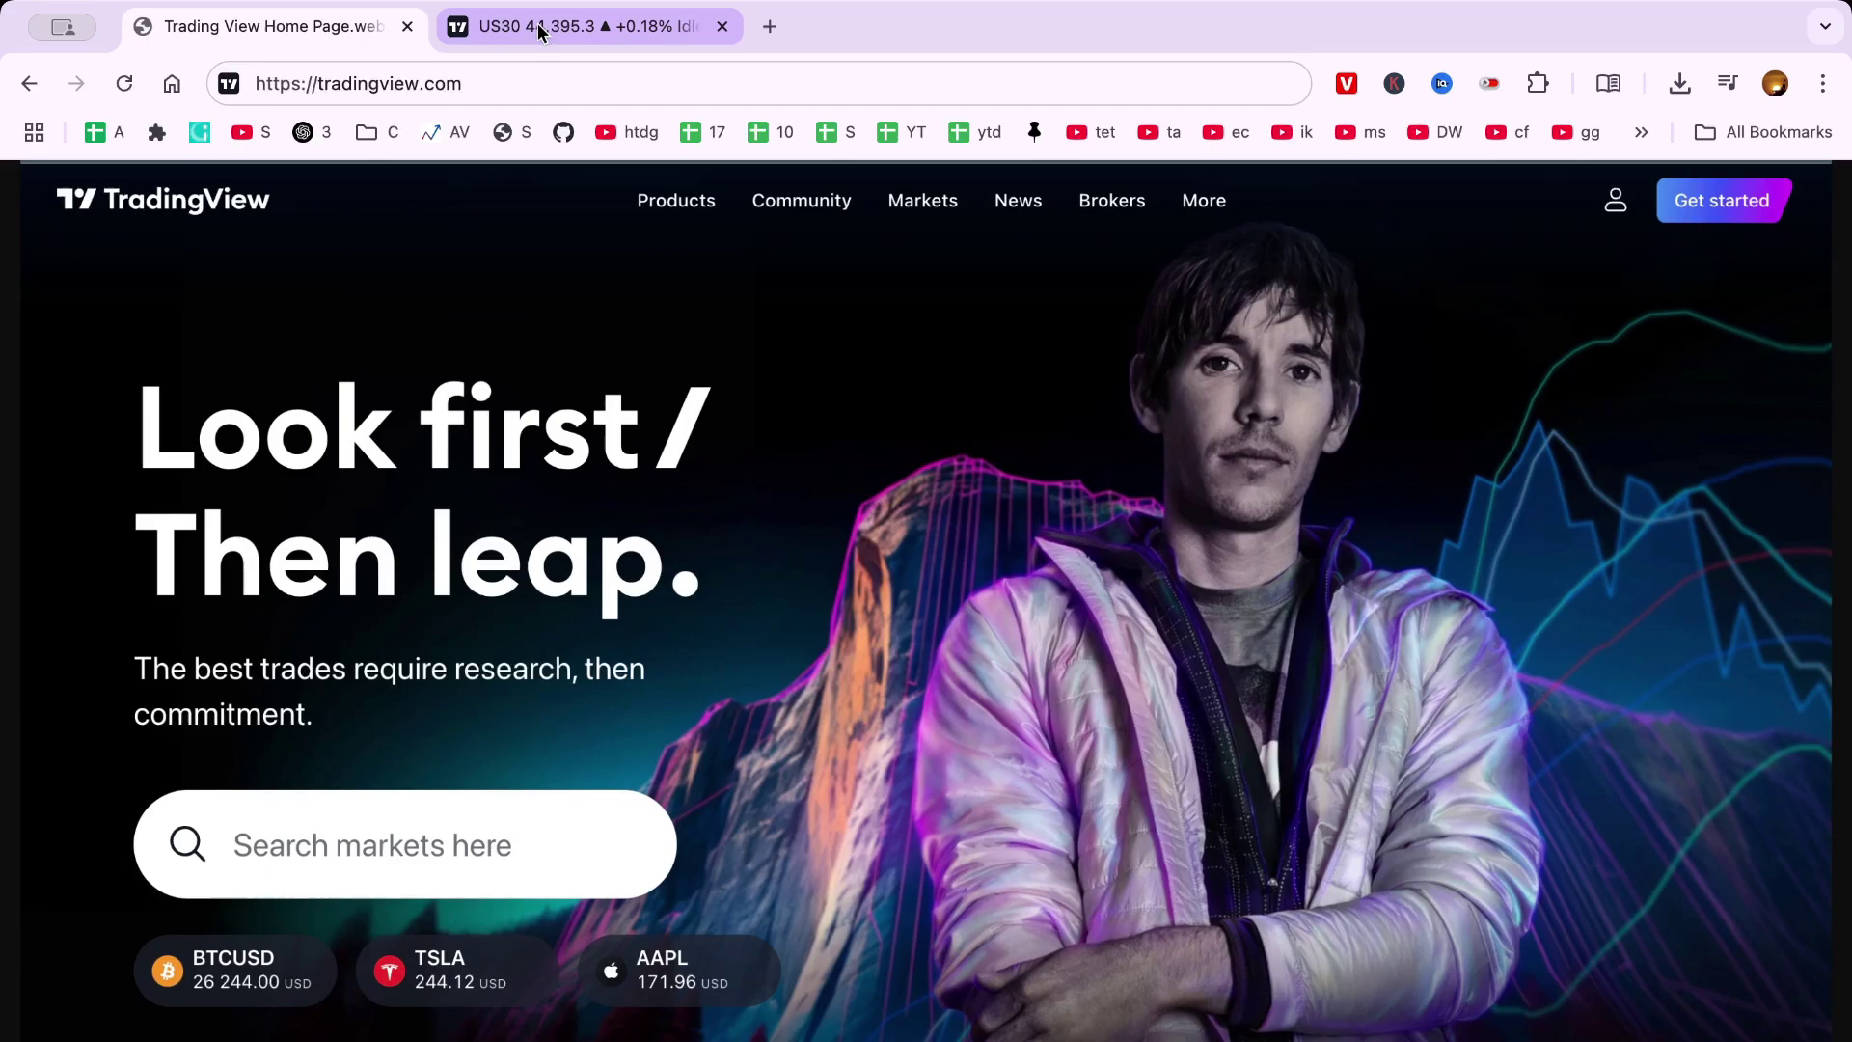
left_click(676, 32)
scroll(892, 567, "up", 5)
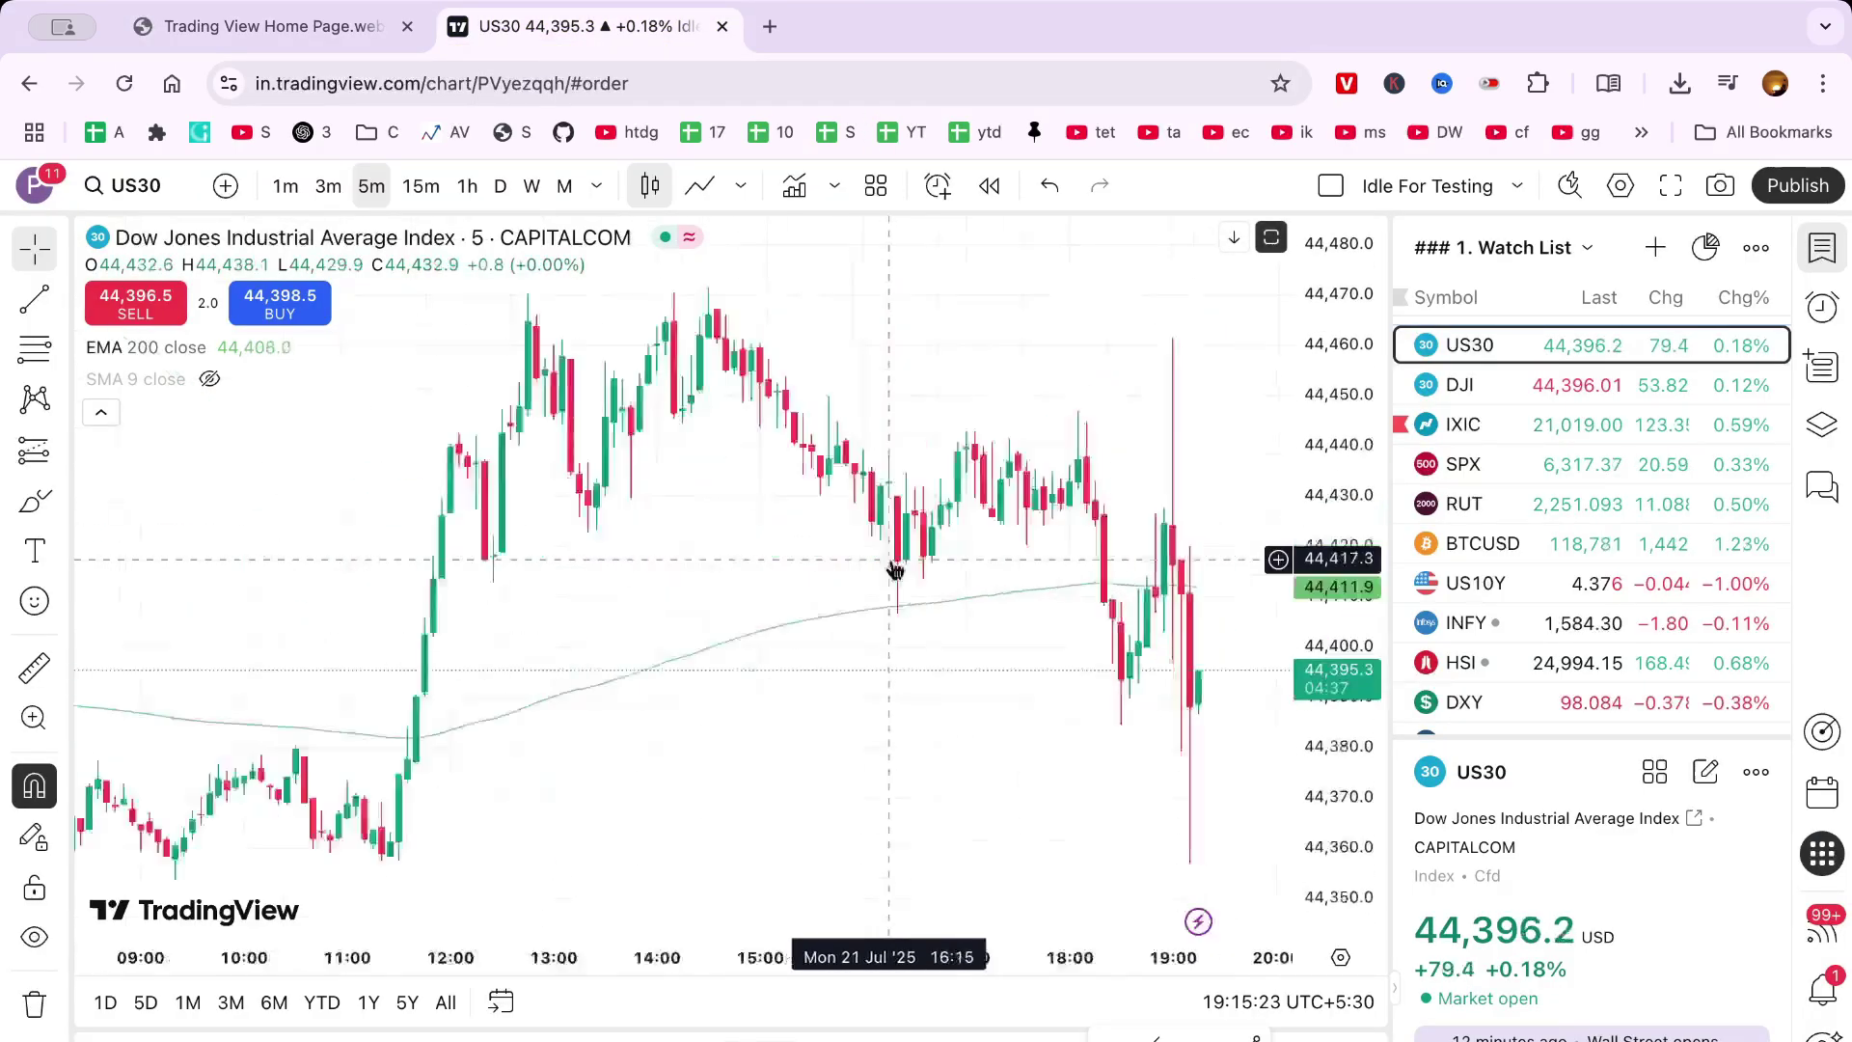
scroll(889, 555, "up", 5)
scroll(889, 554, "up", 5)
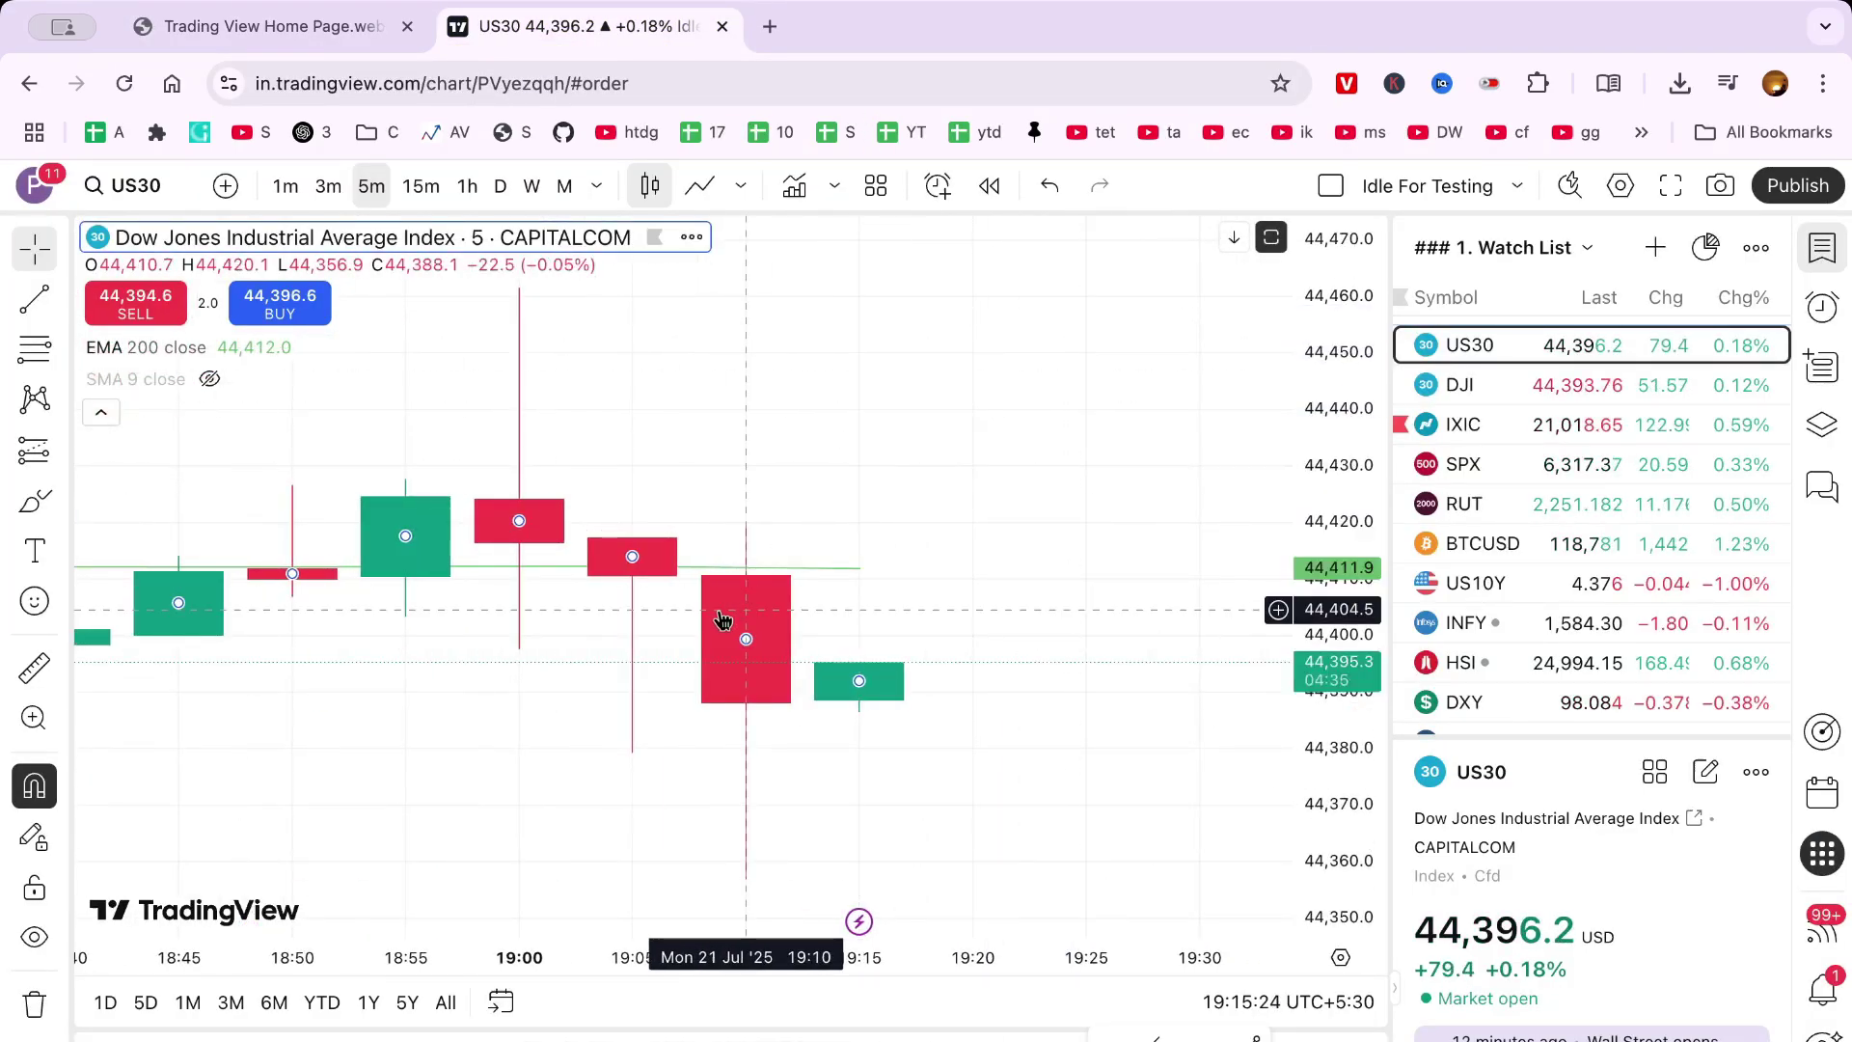
scroll(768, 652, "down", 3)
scroll(792, 699, "up", 2)
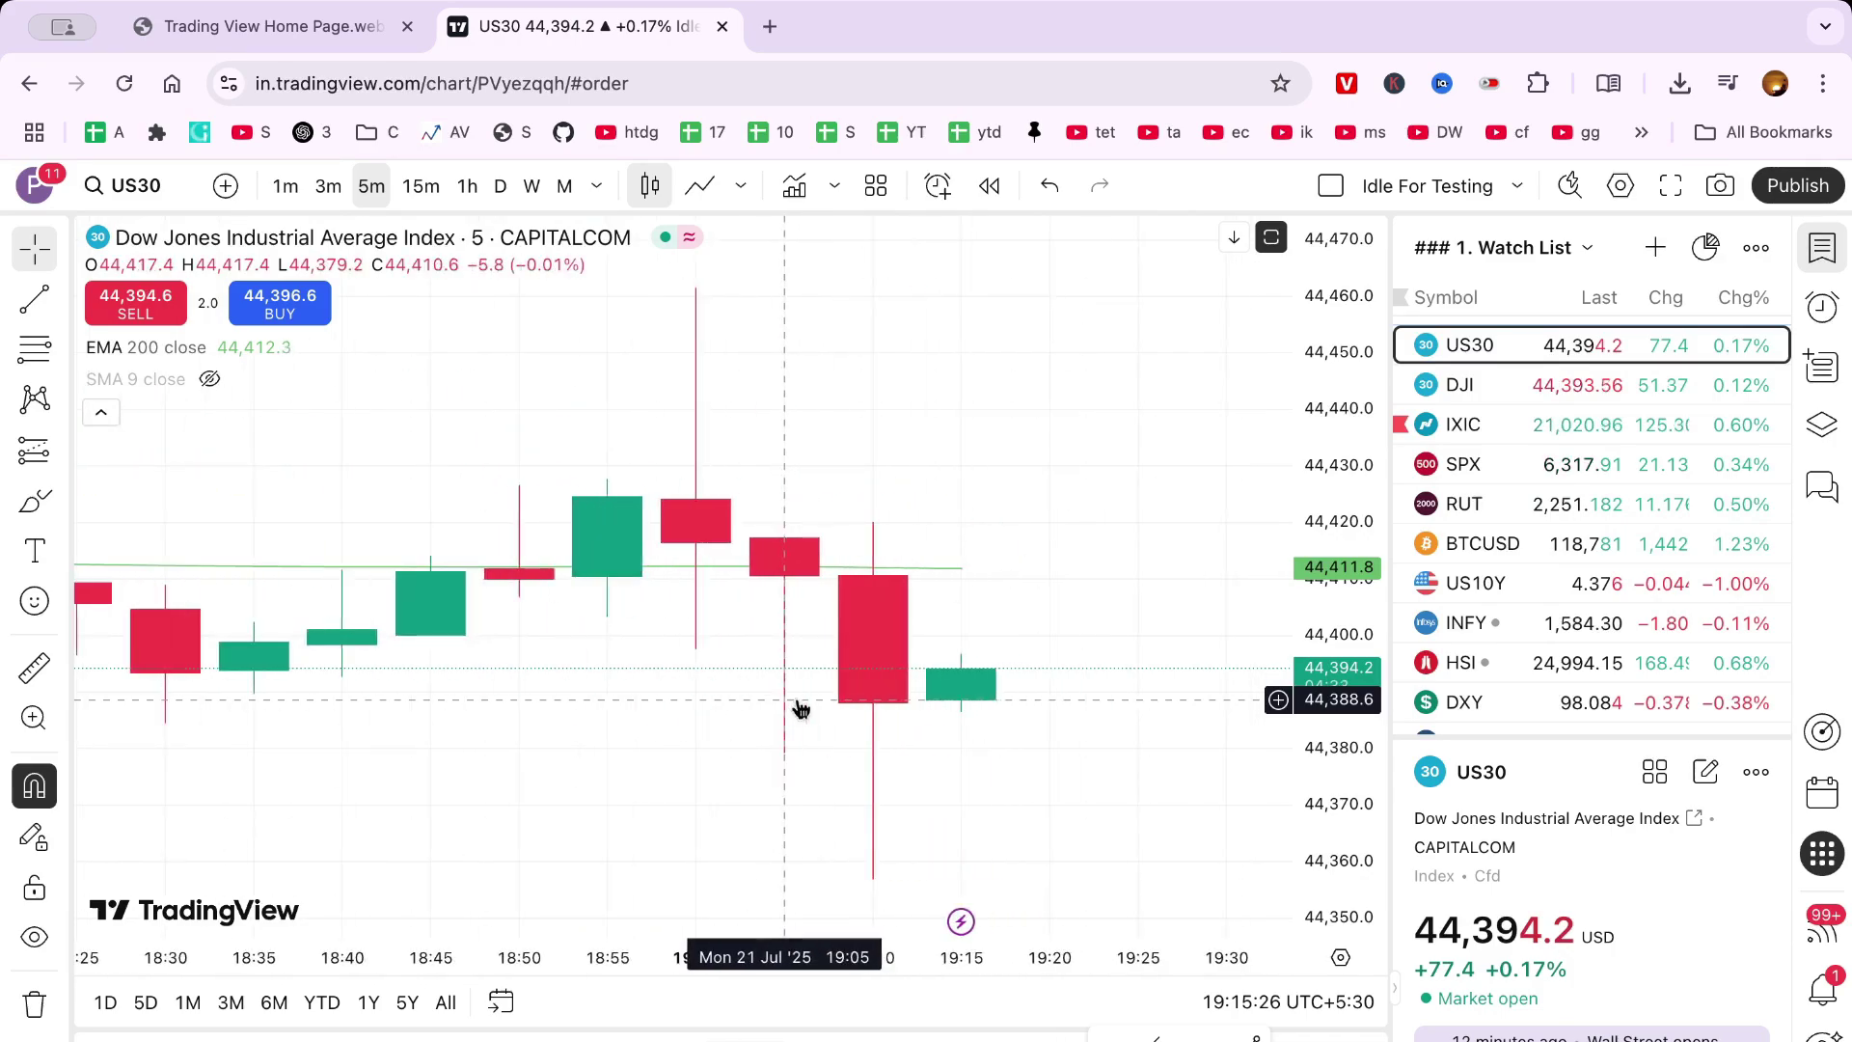
right_click(1067, 497)
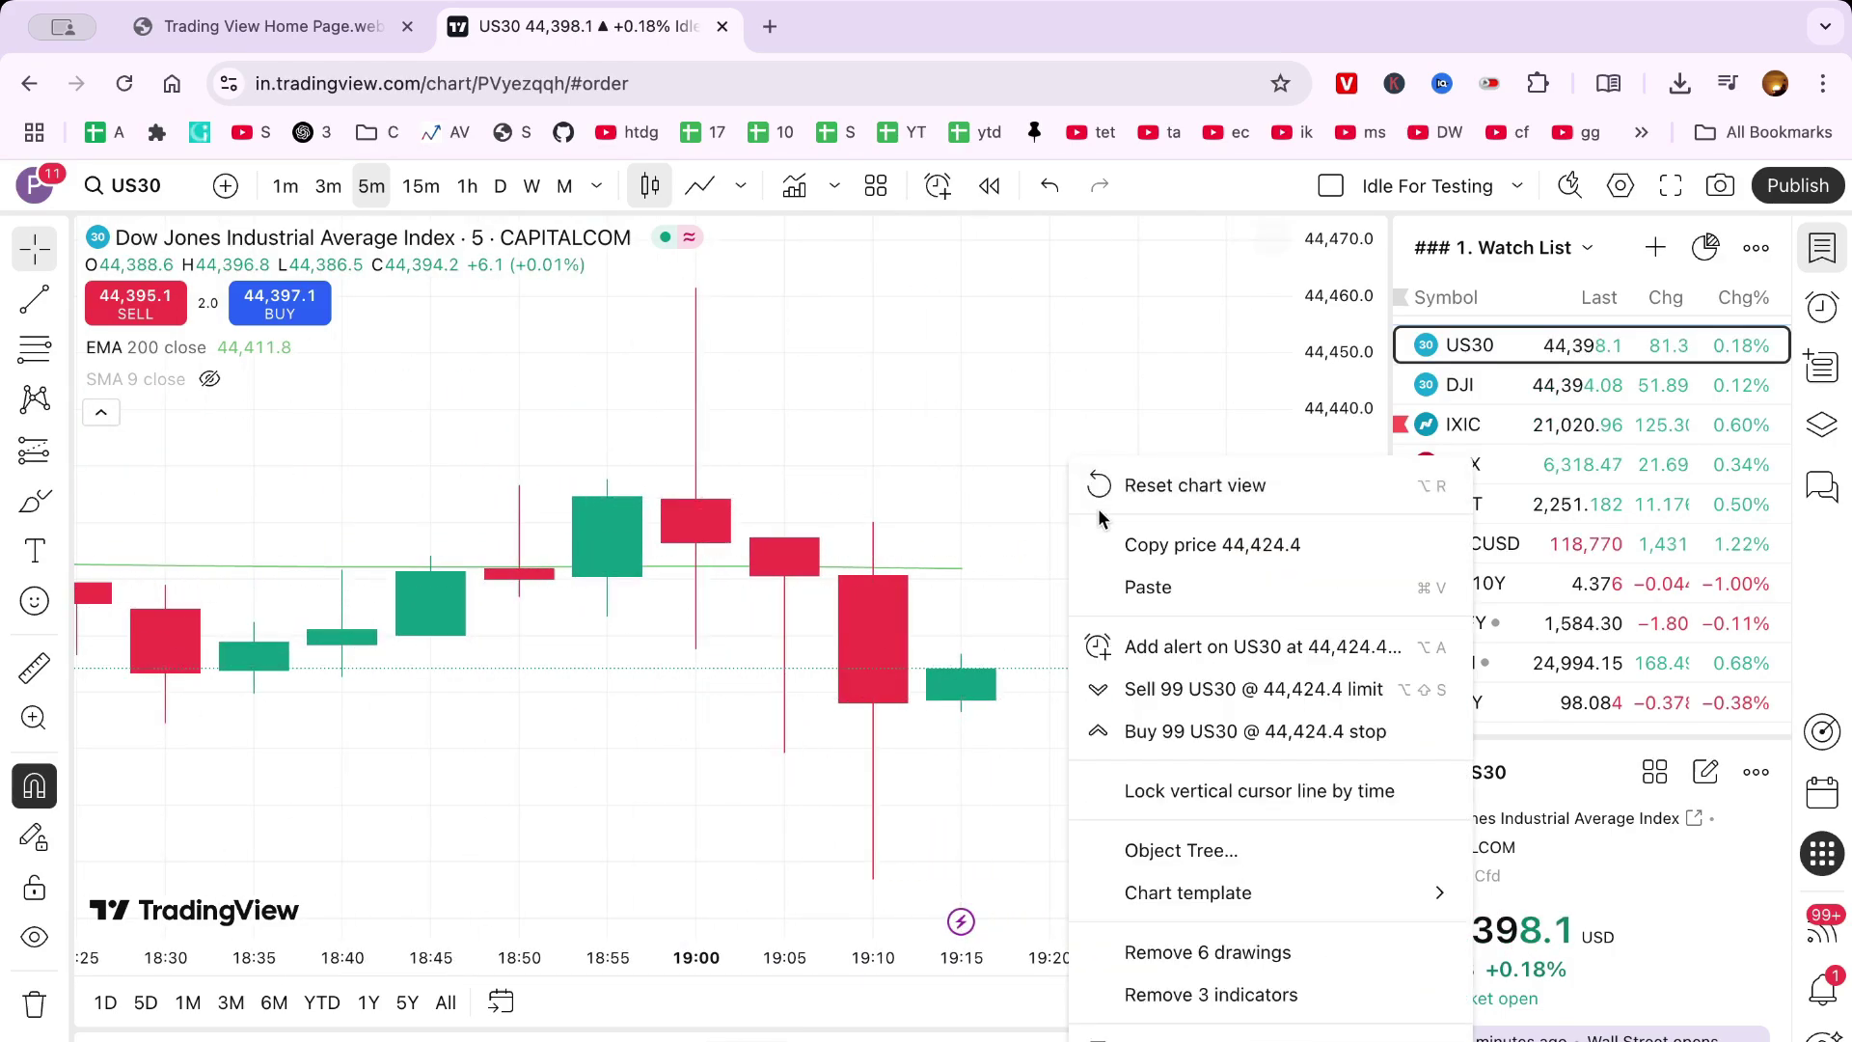
left_click(1100, 485)
scroll(695, 497, "down", 2)
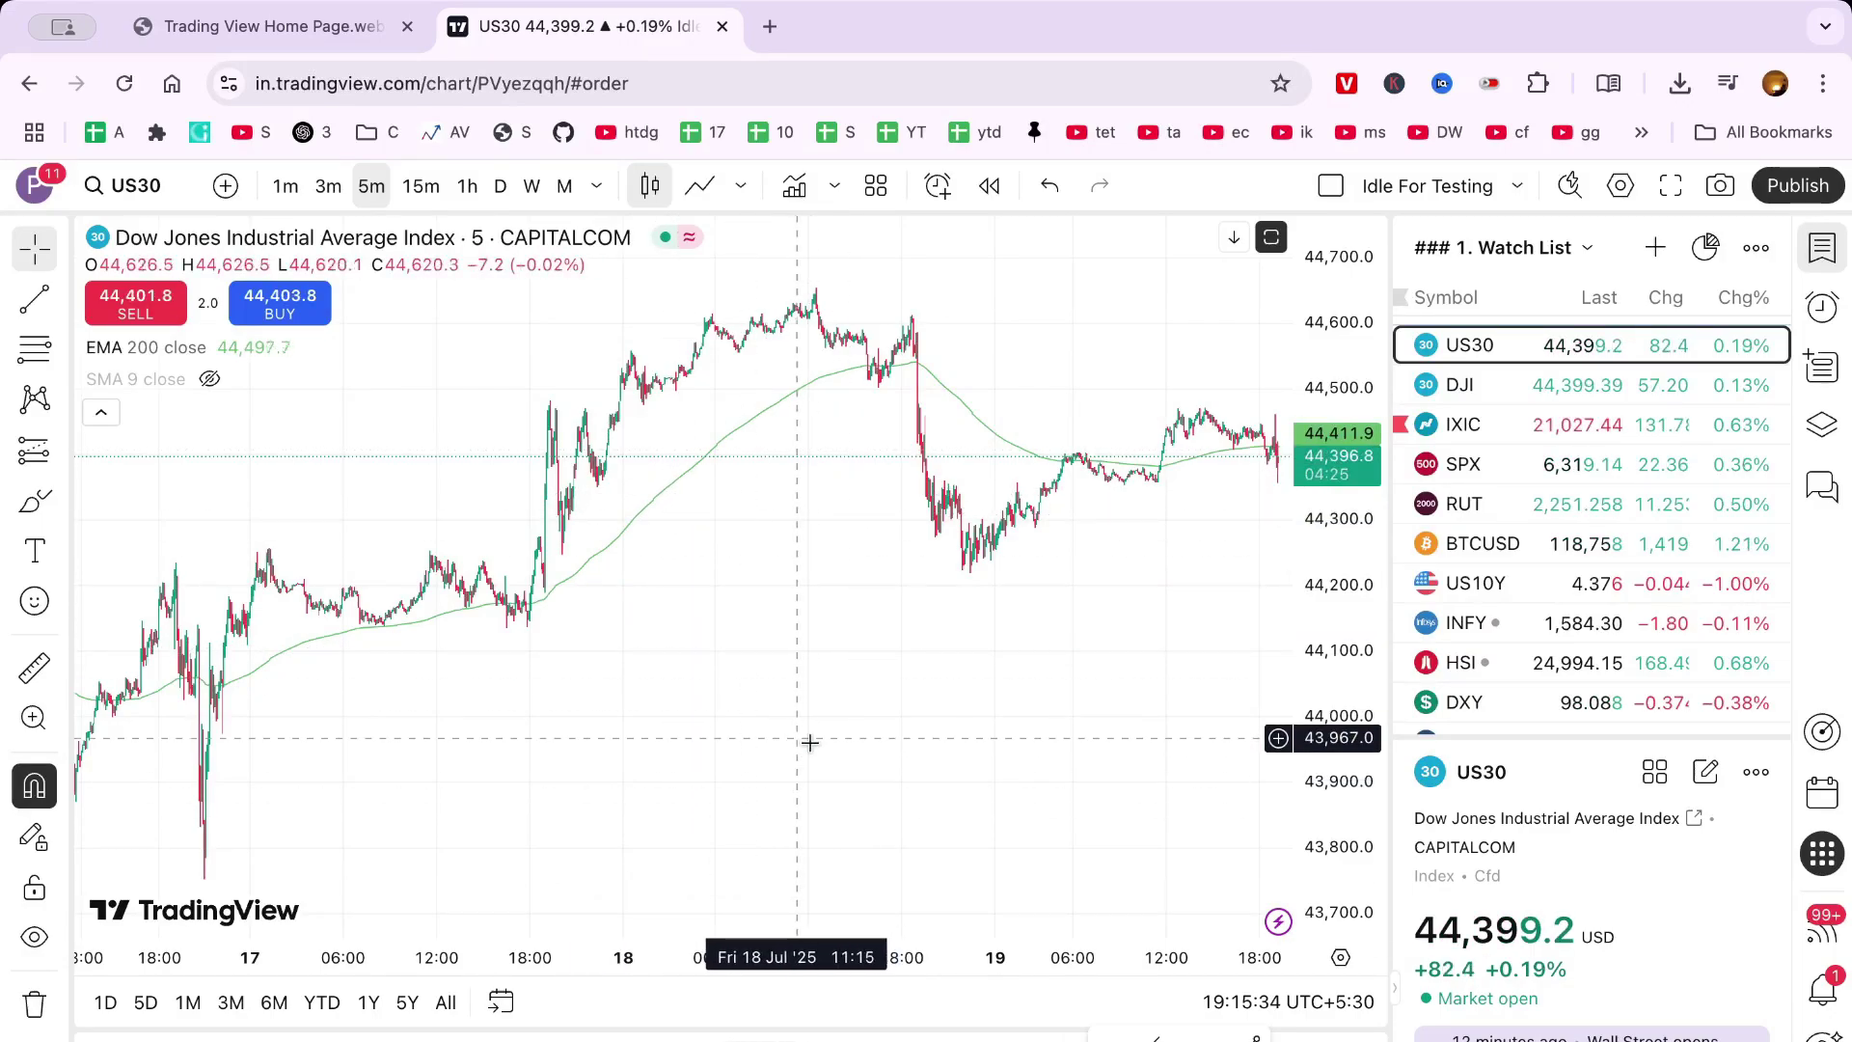
mouse_move(643, 887)
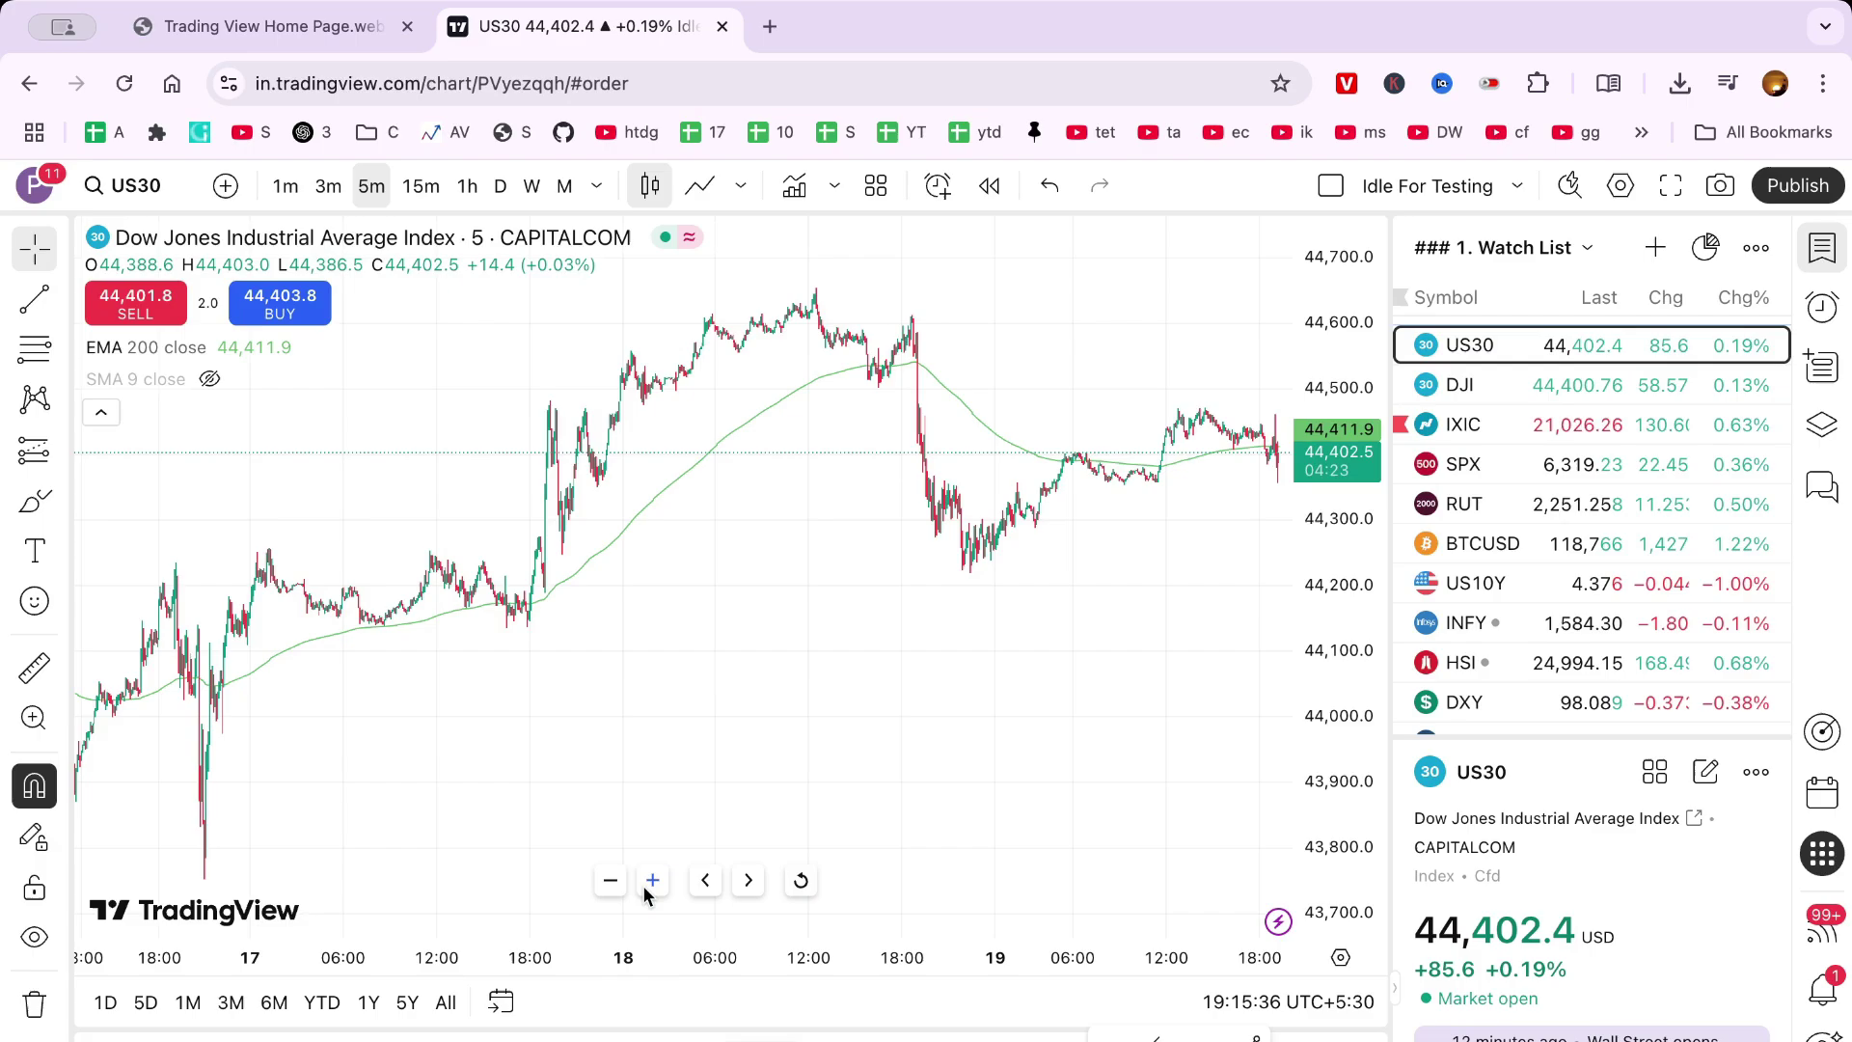
scroll(651, 889, "up", 5)
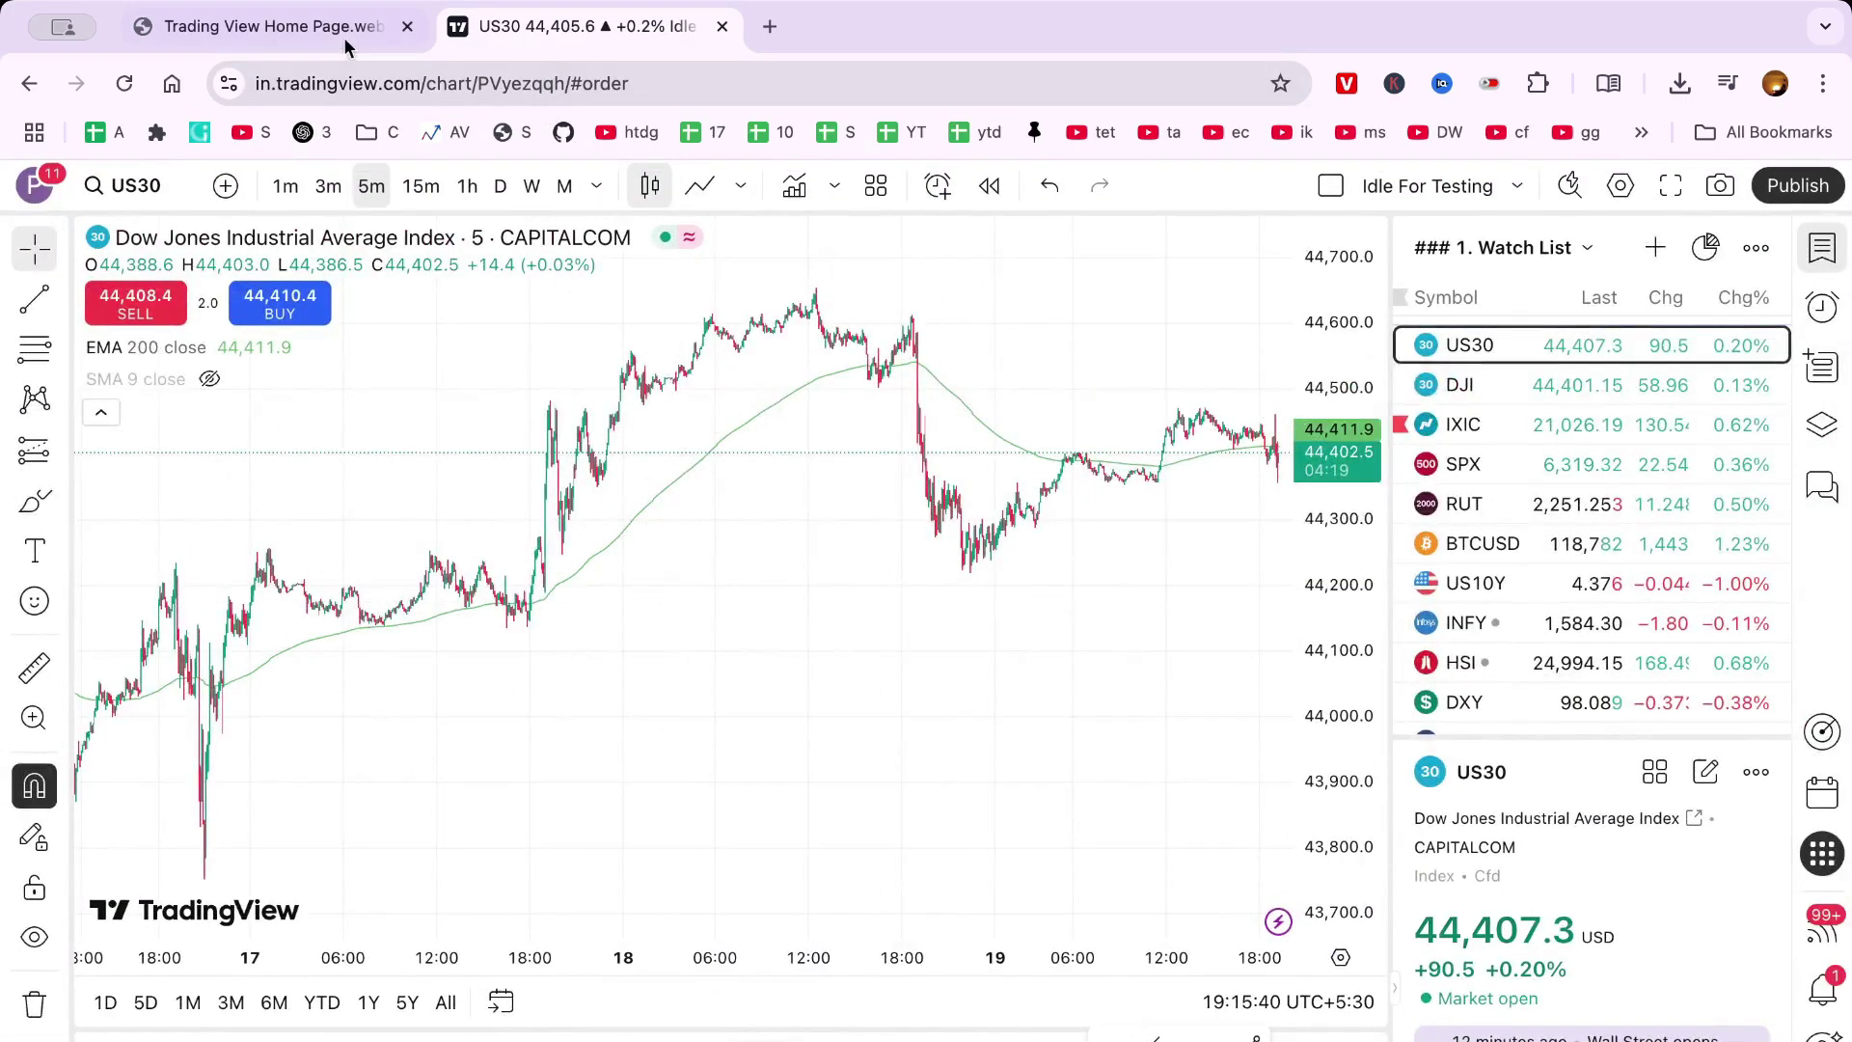
Switch to the TradingView home page tab, select its address, and dismiss the image menu
left_click(305, 25)
left_click(341, 83)
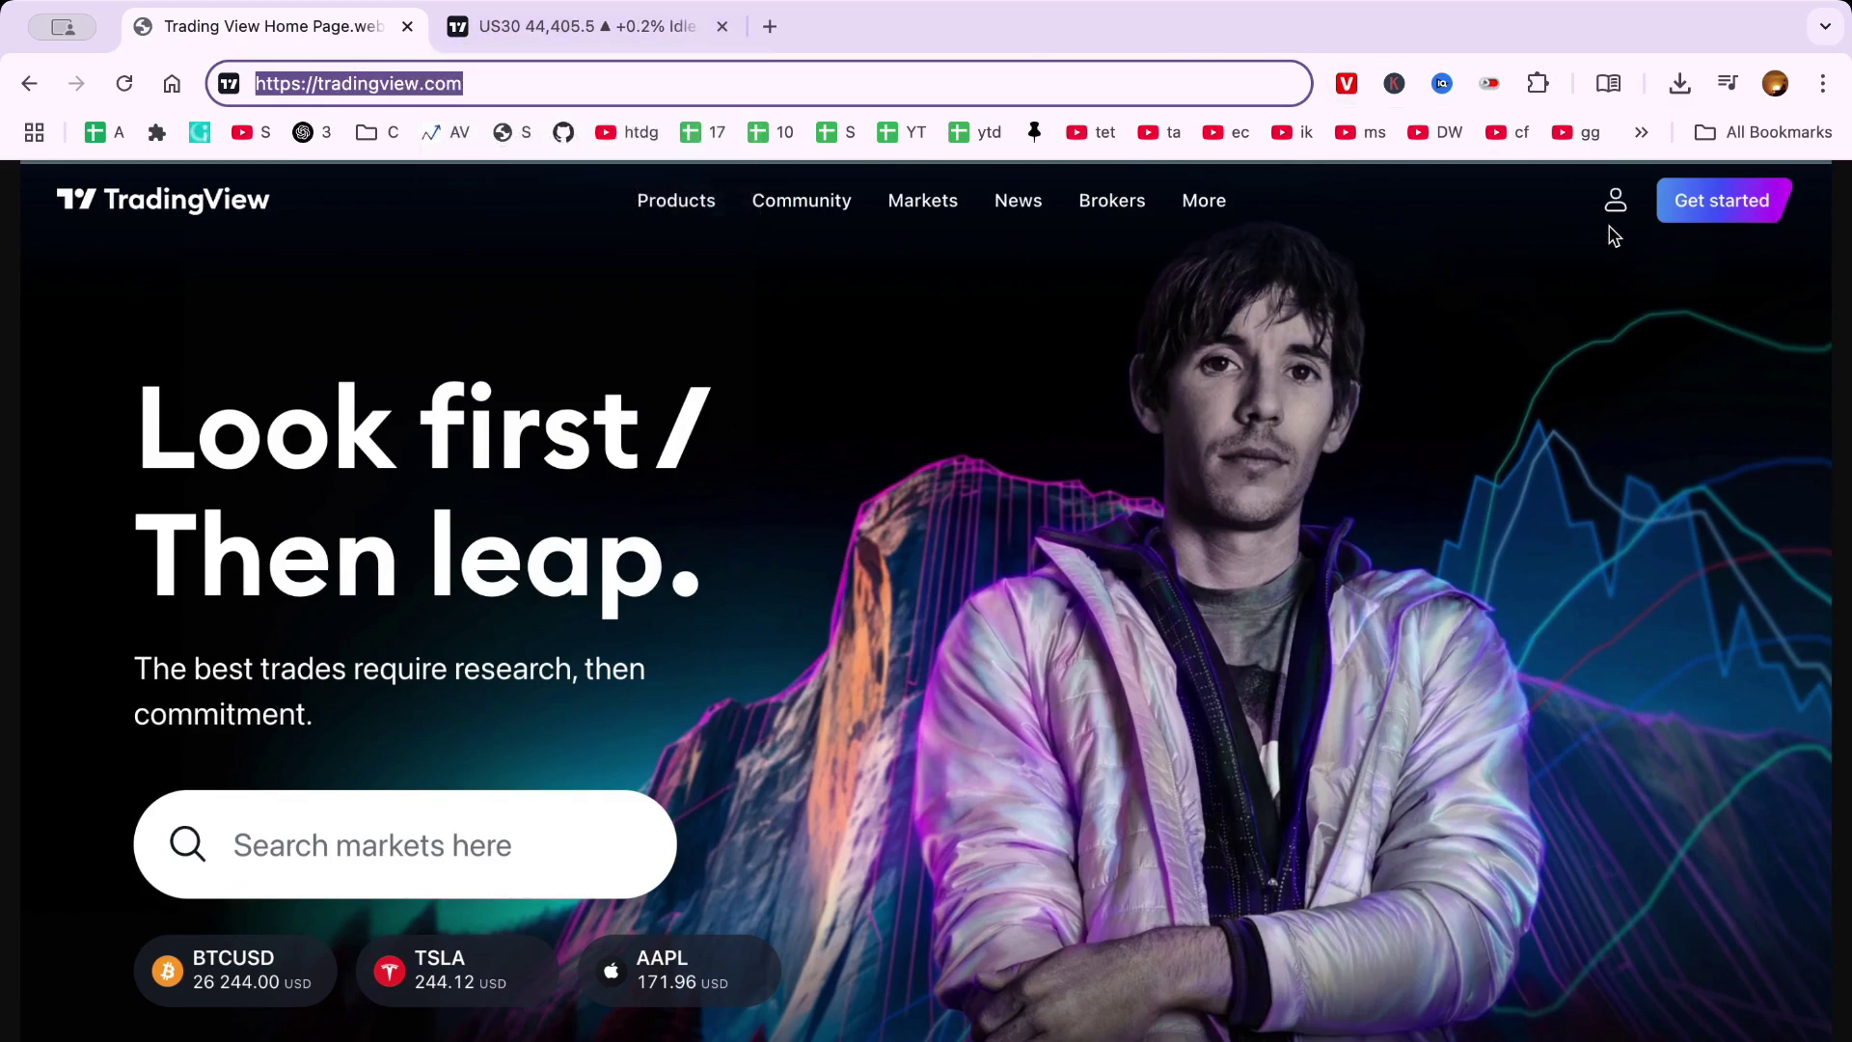
right_click(1673, 236)
left_click(1817, 216)
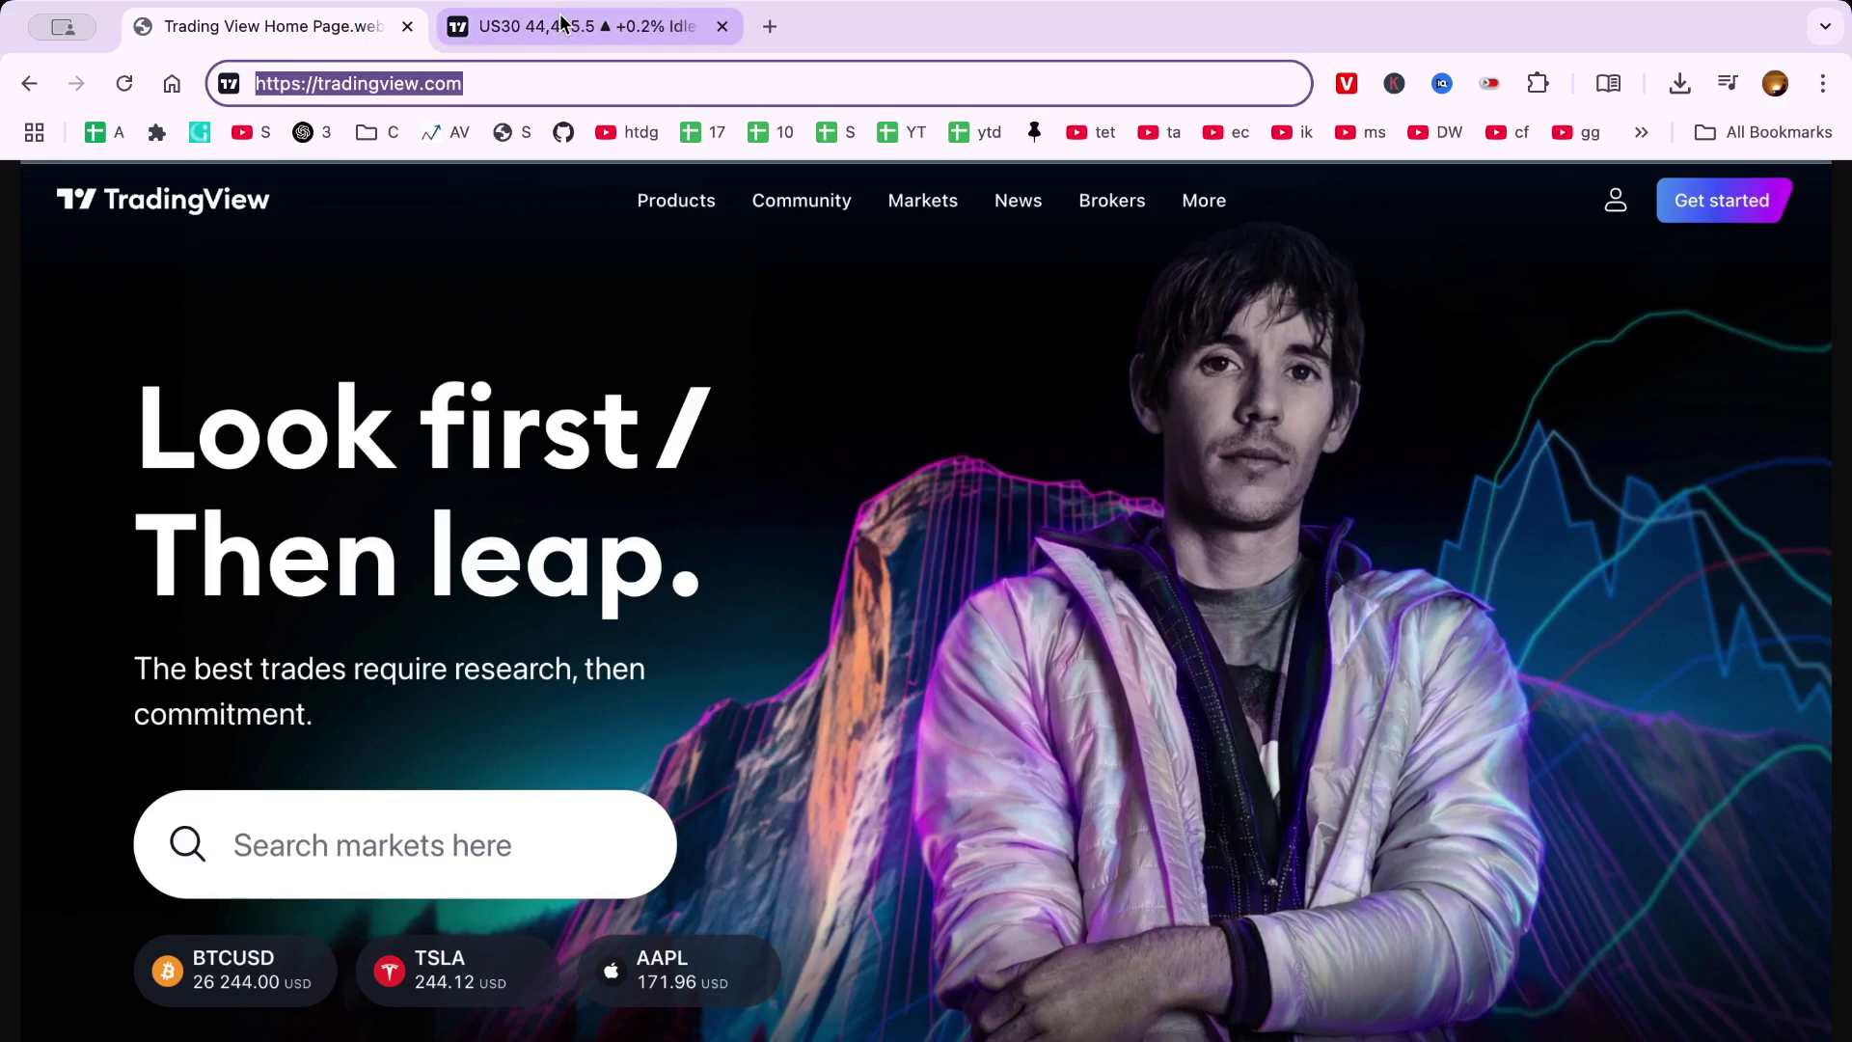
Put the US30 chart on 1-minute candles and drag back to reveal earlier bars
left_click(521, 20)
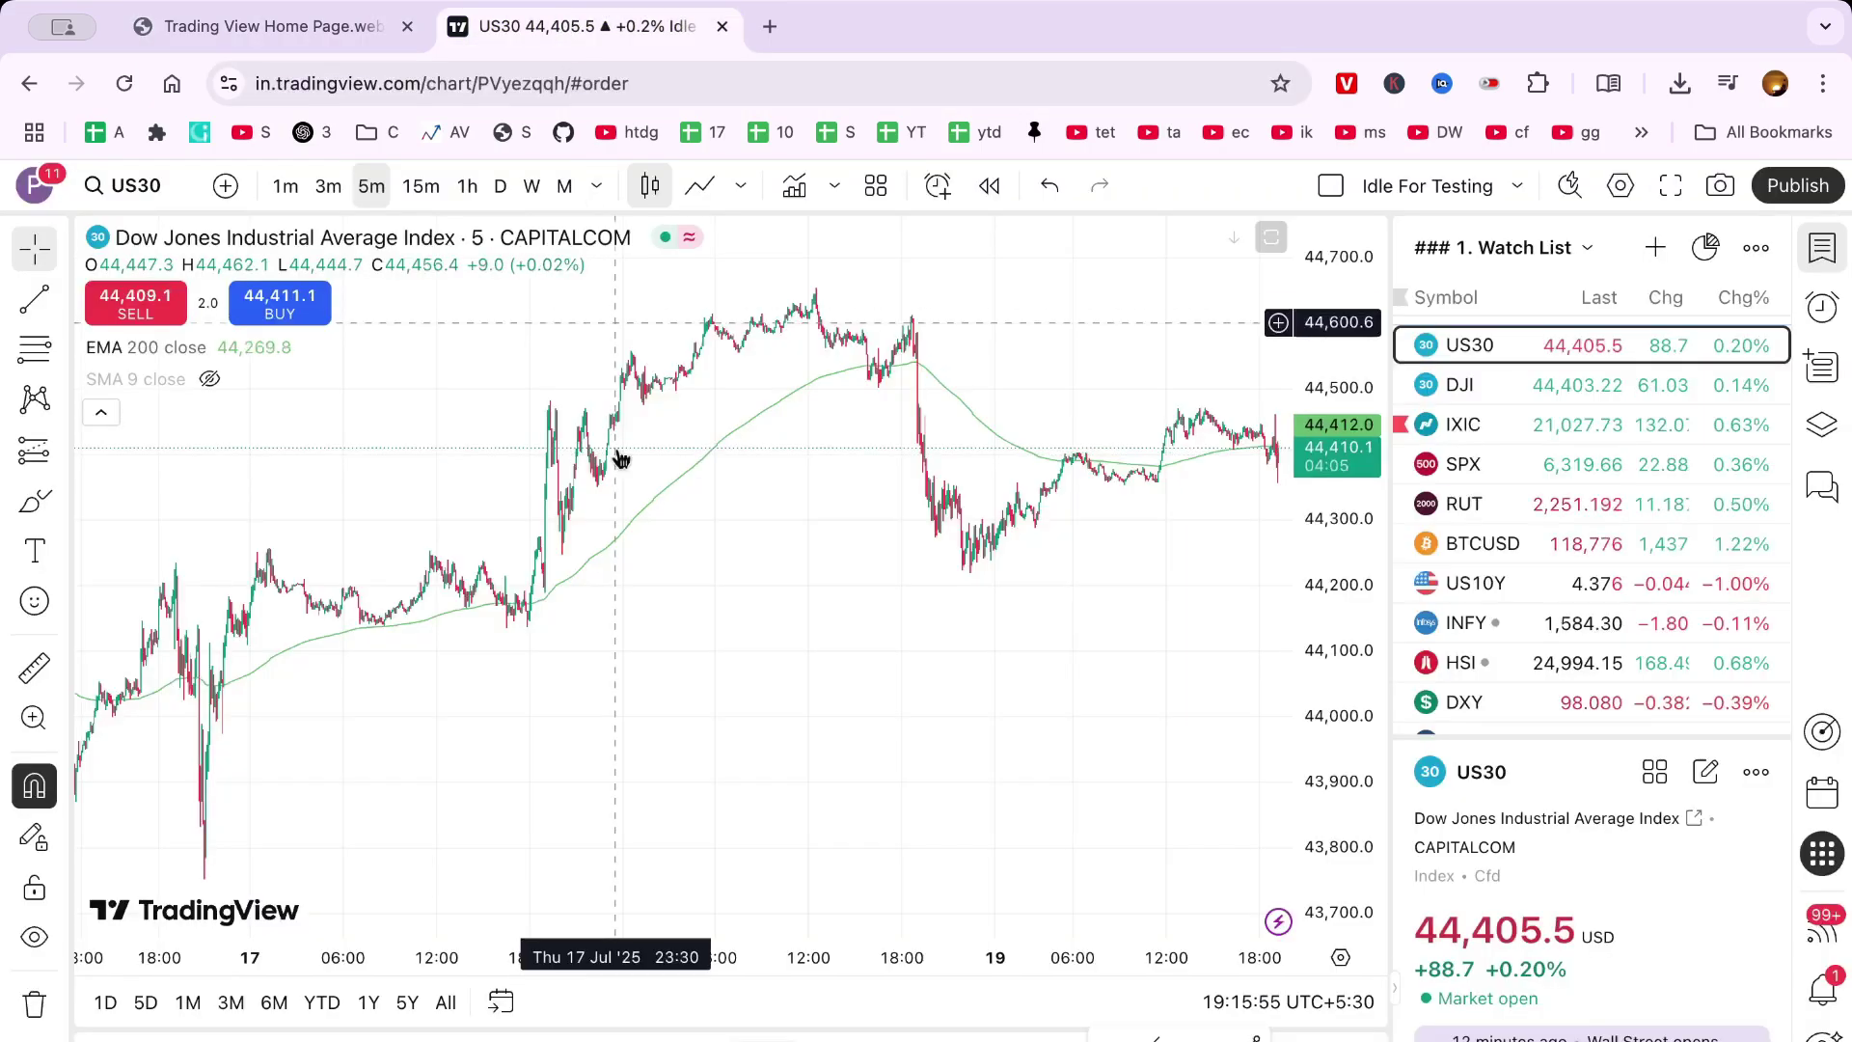
left_click(284, 186)
scroll(940, 427, "up", 3)
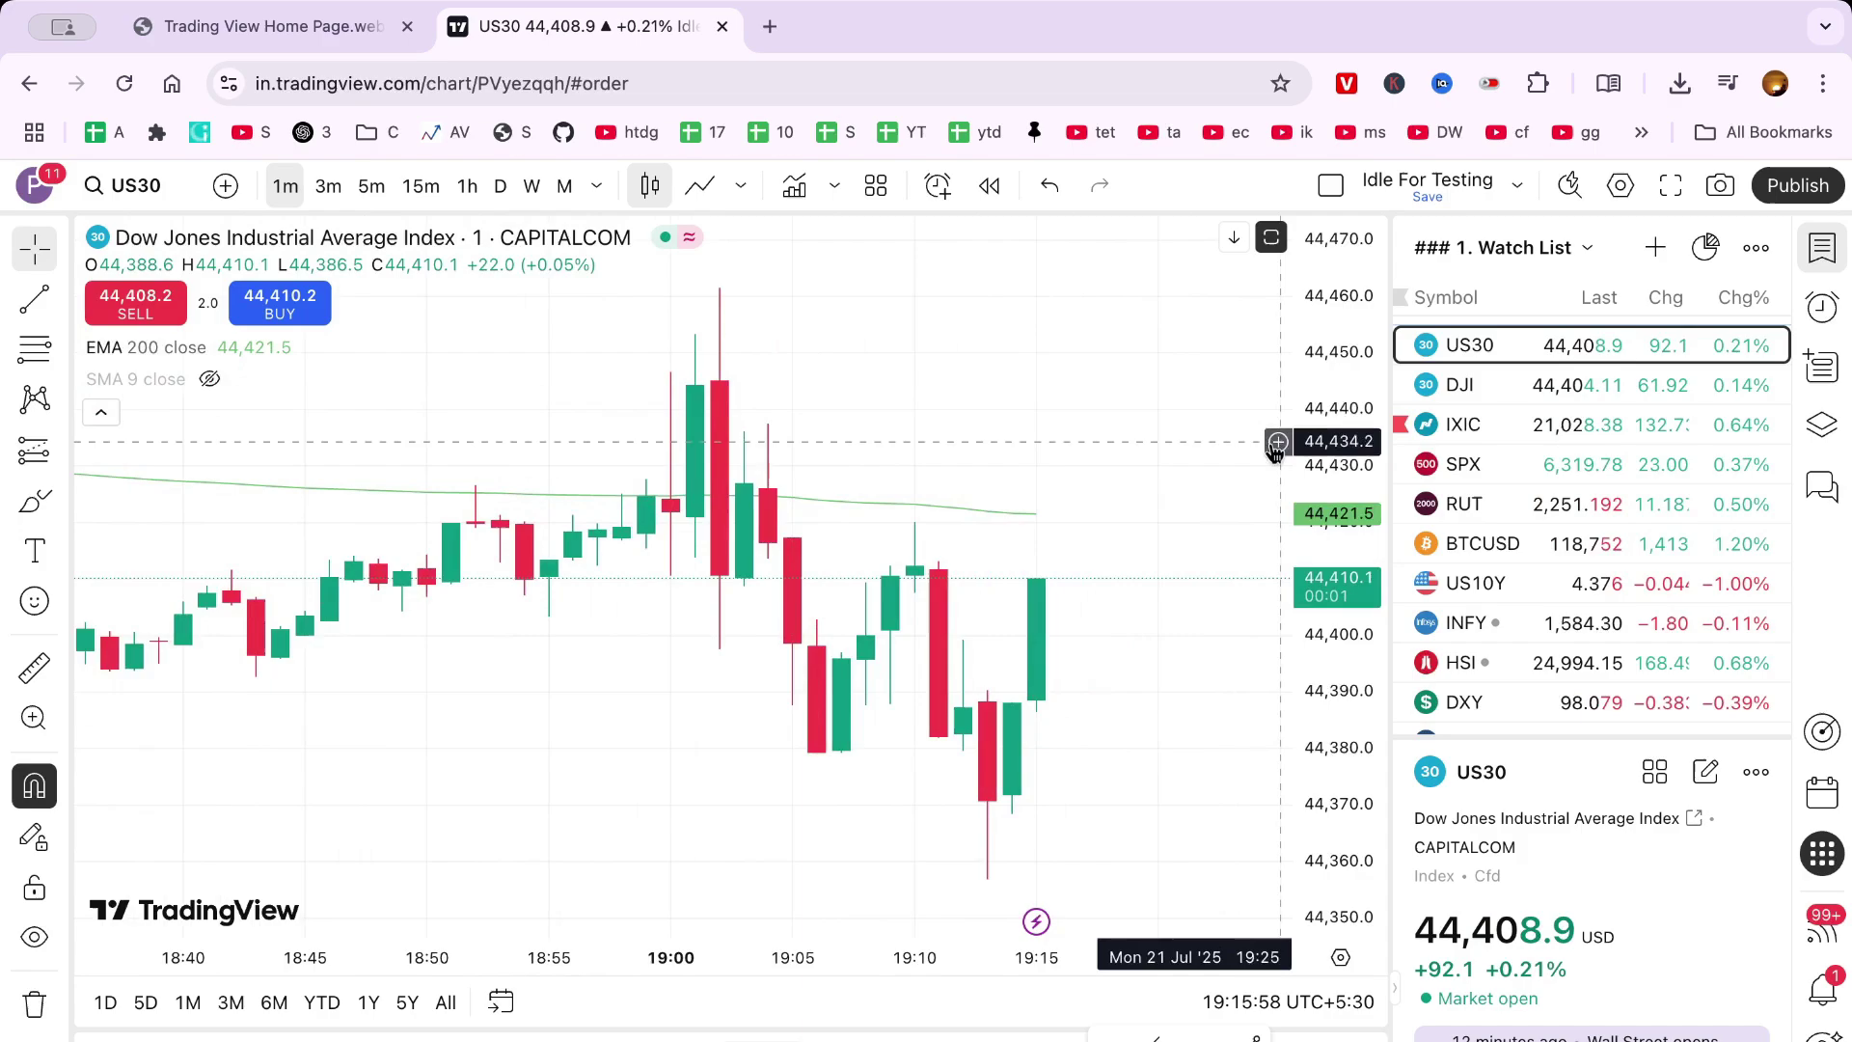
scroll(1135, 447, "down", 3)
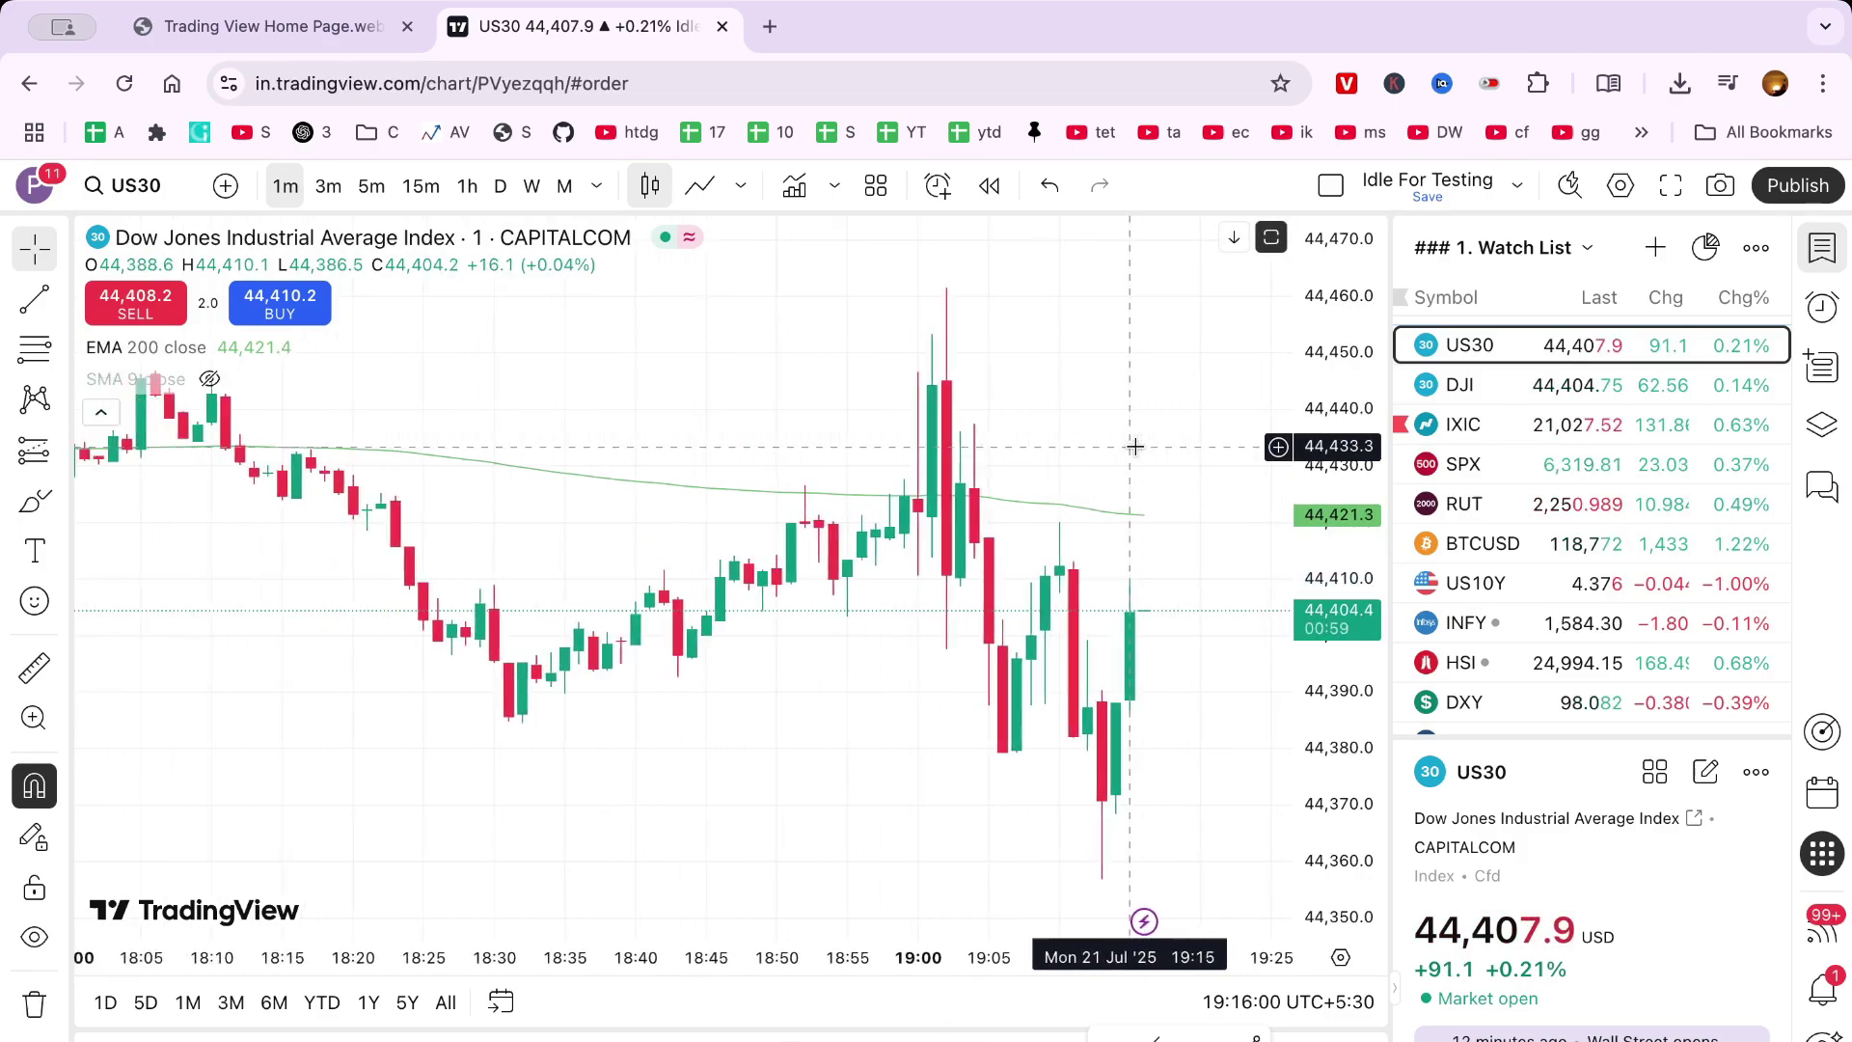
scroll(1134, 446, "down", 2)
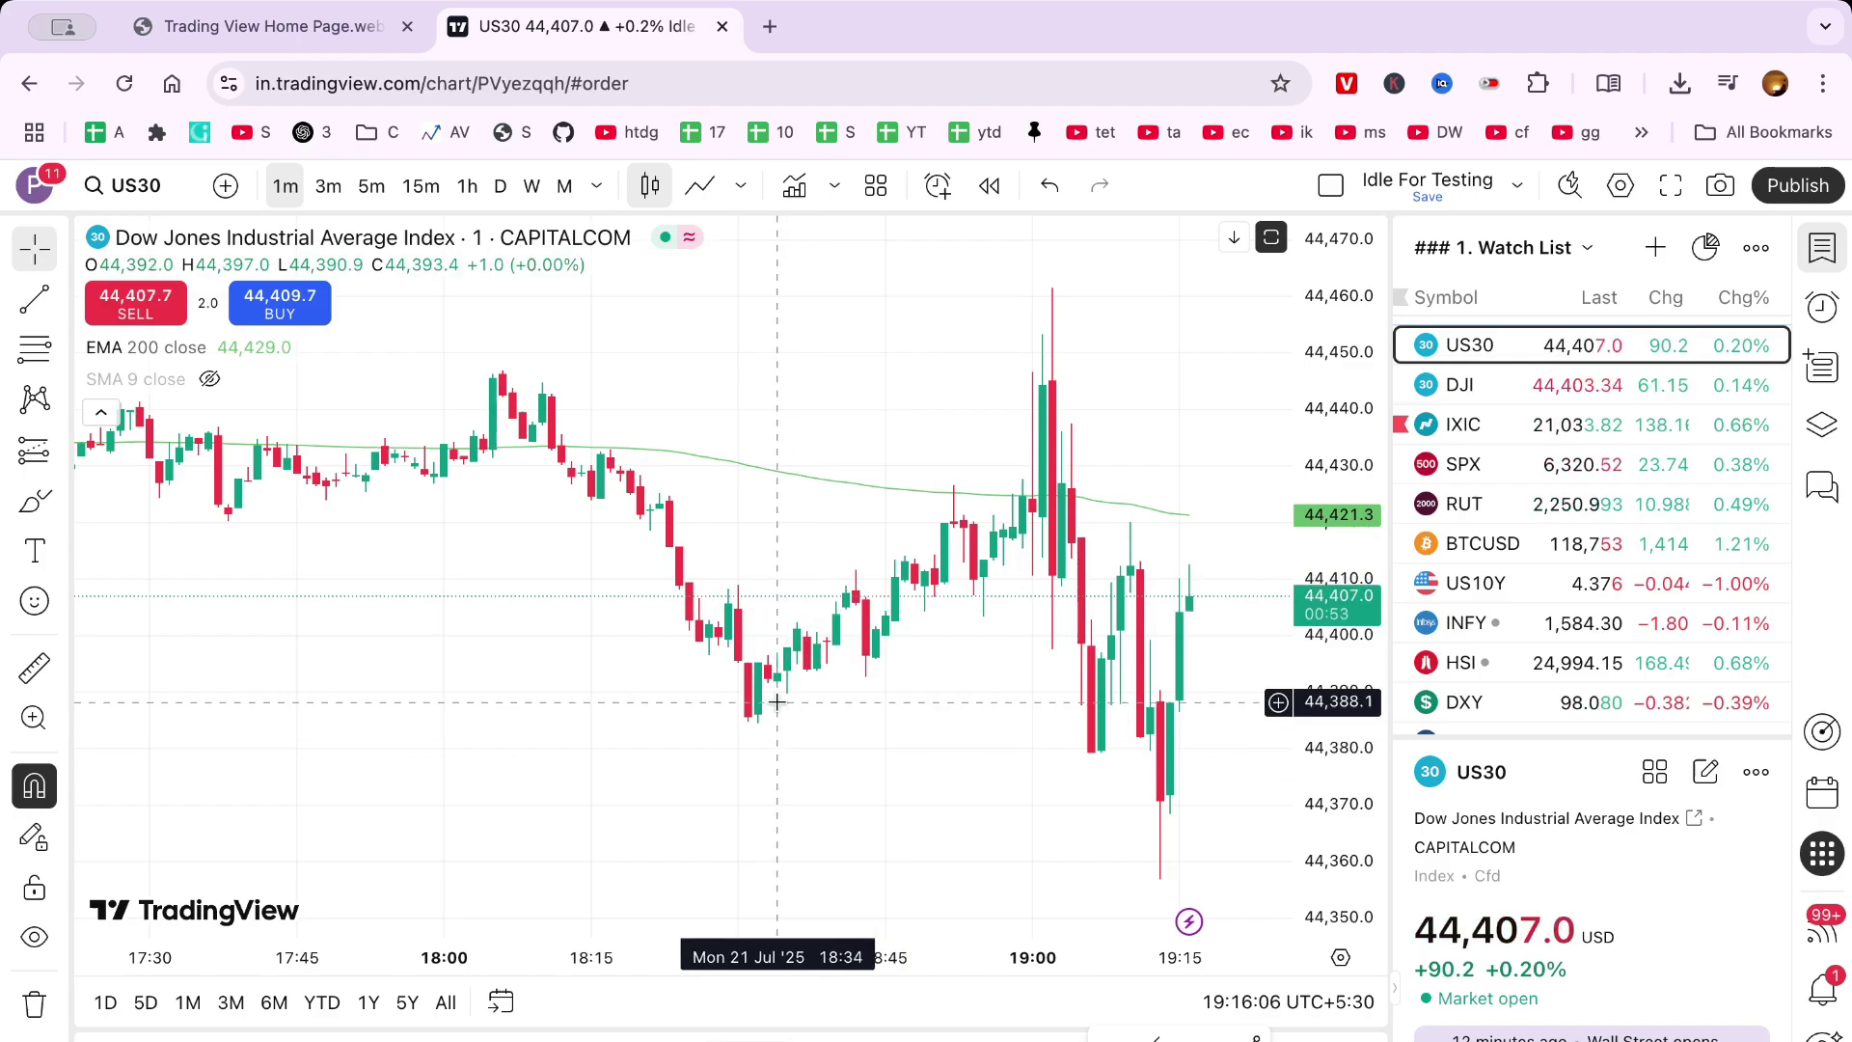
scroll(777, 701, "up", 2)
scroll(777, 702, "up", 3)
scroll(778, 703, "up", 3)
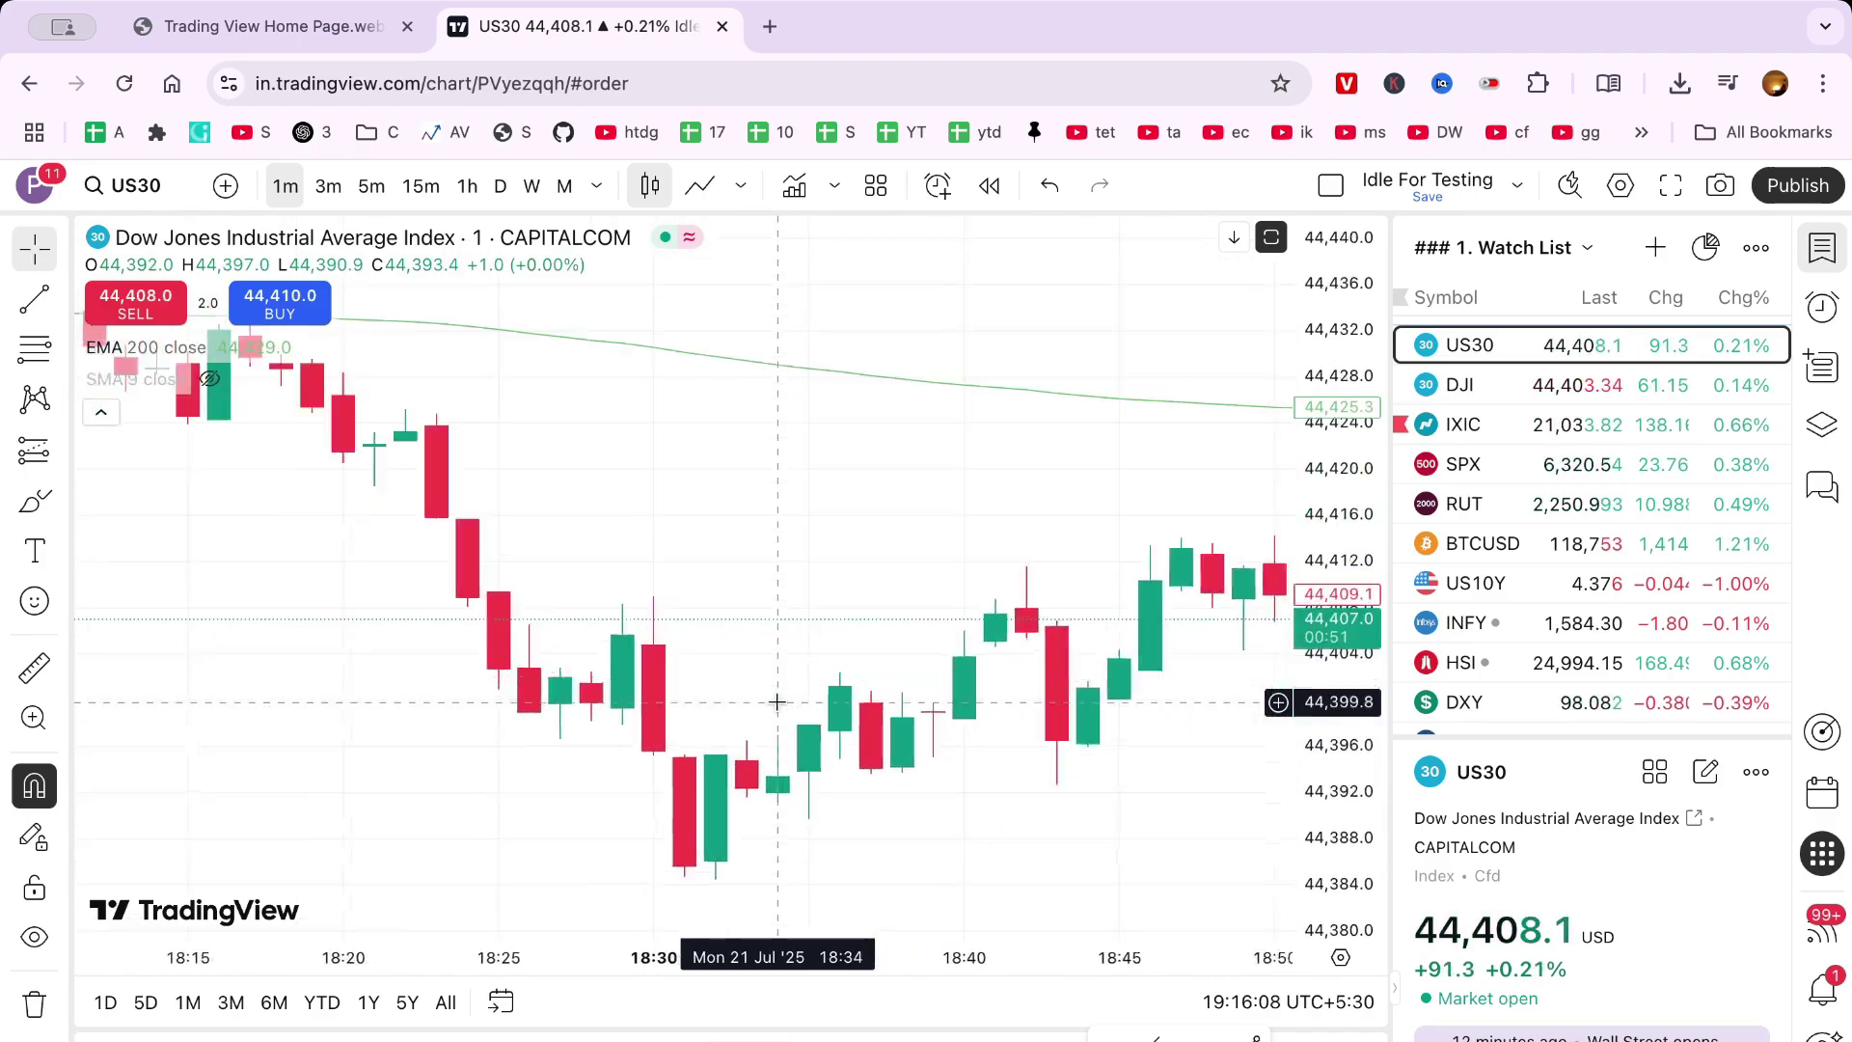
scroll(777, 701, "up", 3)
scroll(777, 702, "up", 2)
scroll(947, 642, "down", 5)
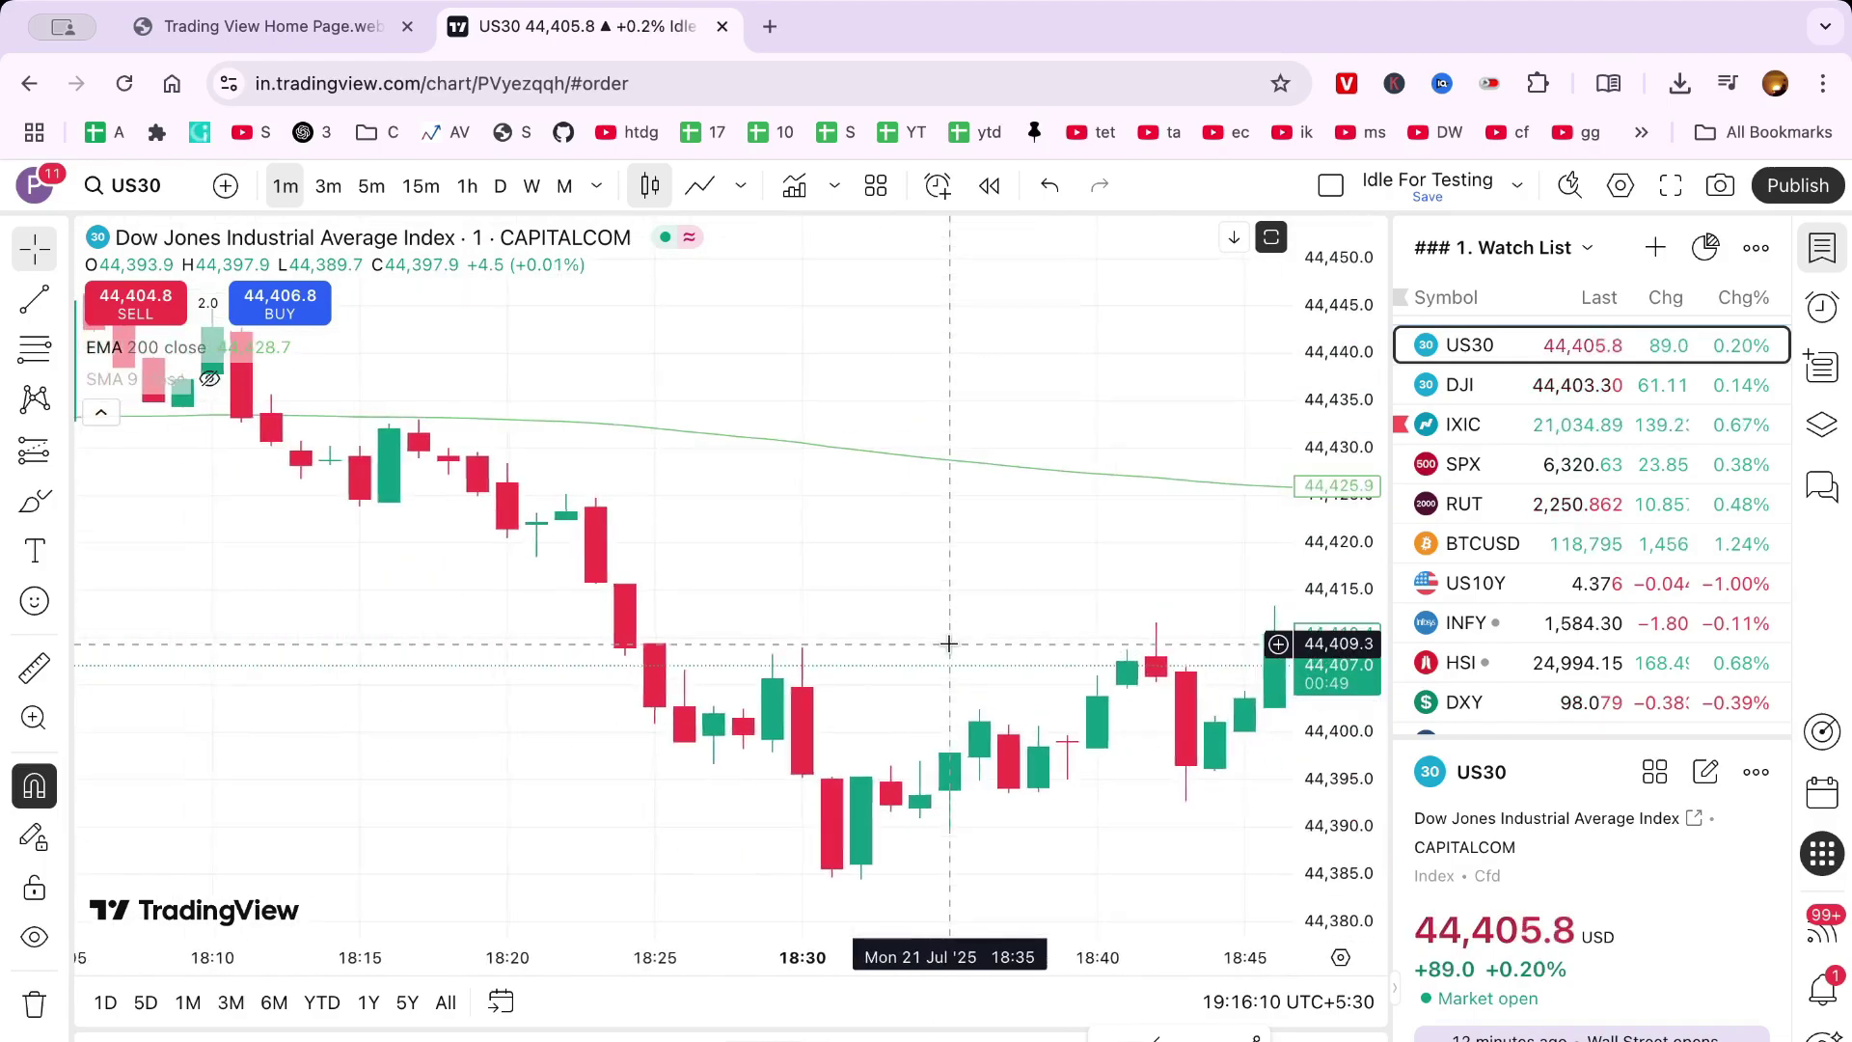
scroll(1071, 696, "down", 3)
scroll(1072, 695, "right", 2)
scroll(1074, 696, "right", 5)
scroll(1076, 698, "right", 3)
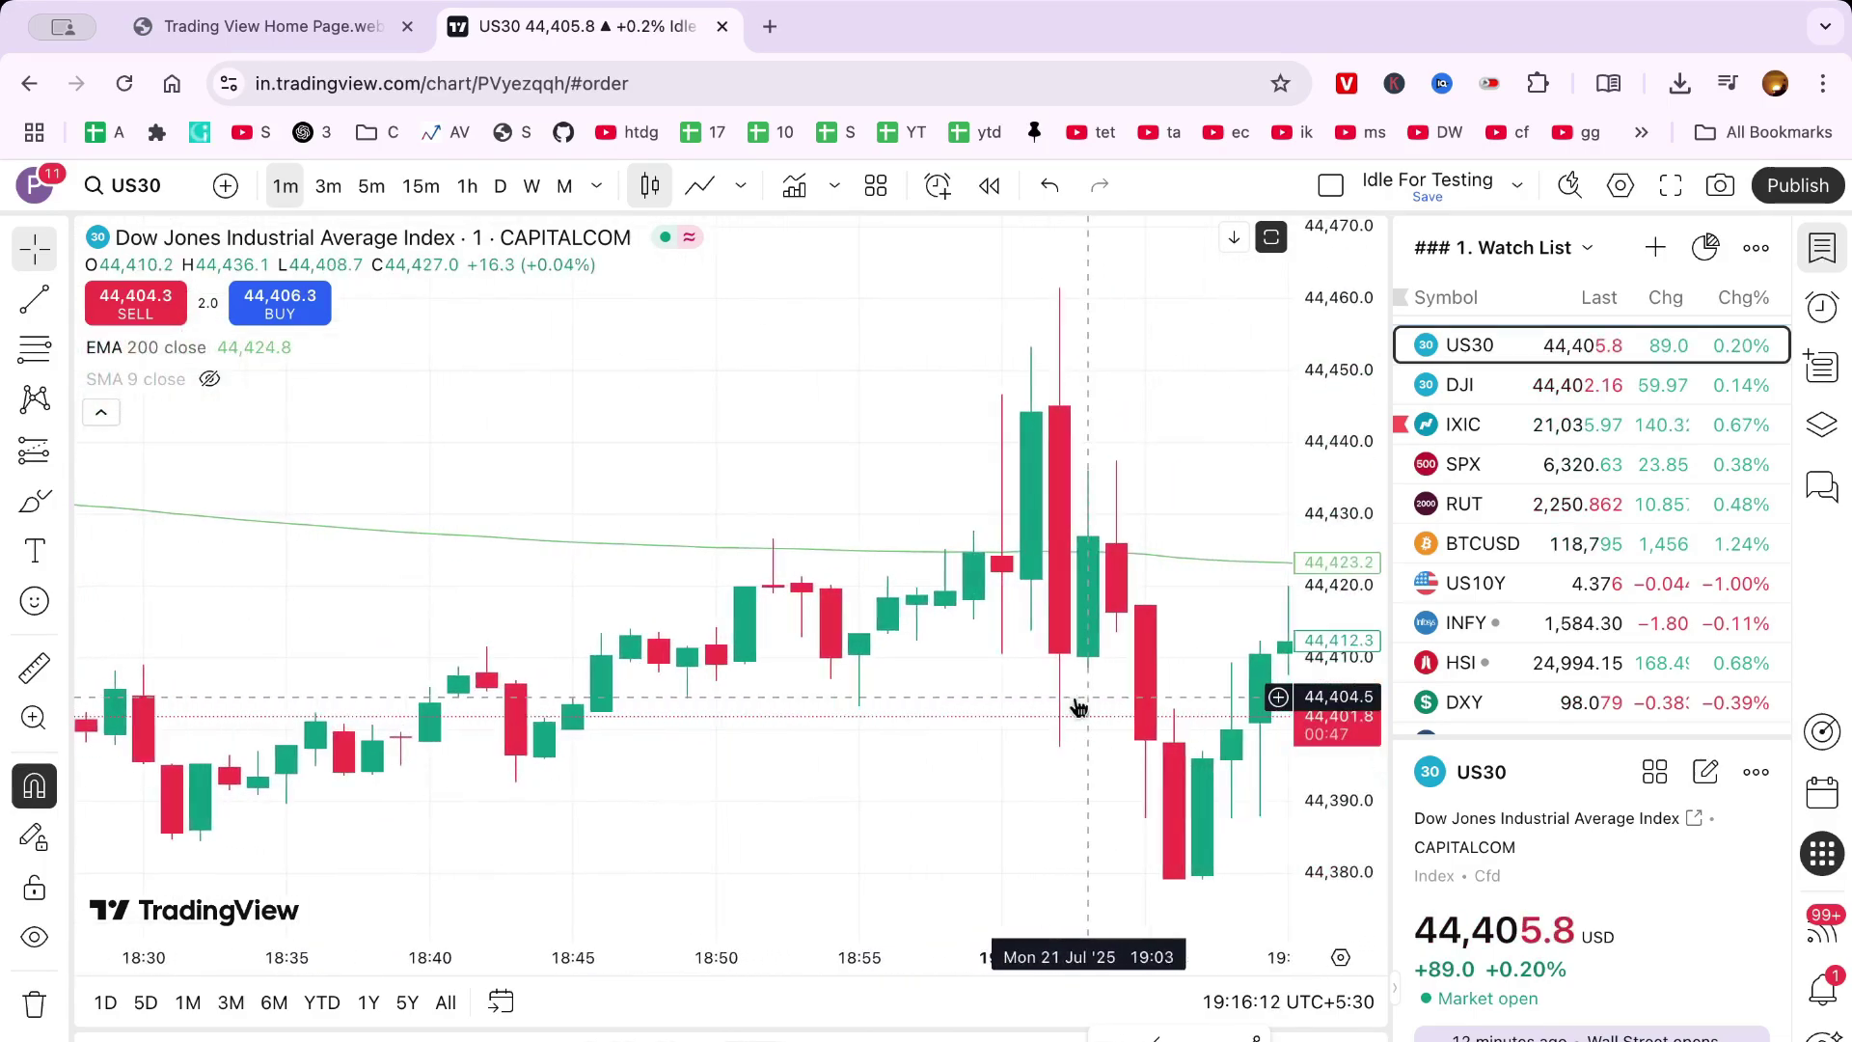
scroll(1043, 681, "right", 4)
scroll(920, 633, "up", 1)
scroll(920, 633, "down", 3)
scroll(921, 632, "up", 3)
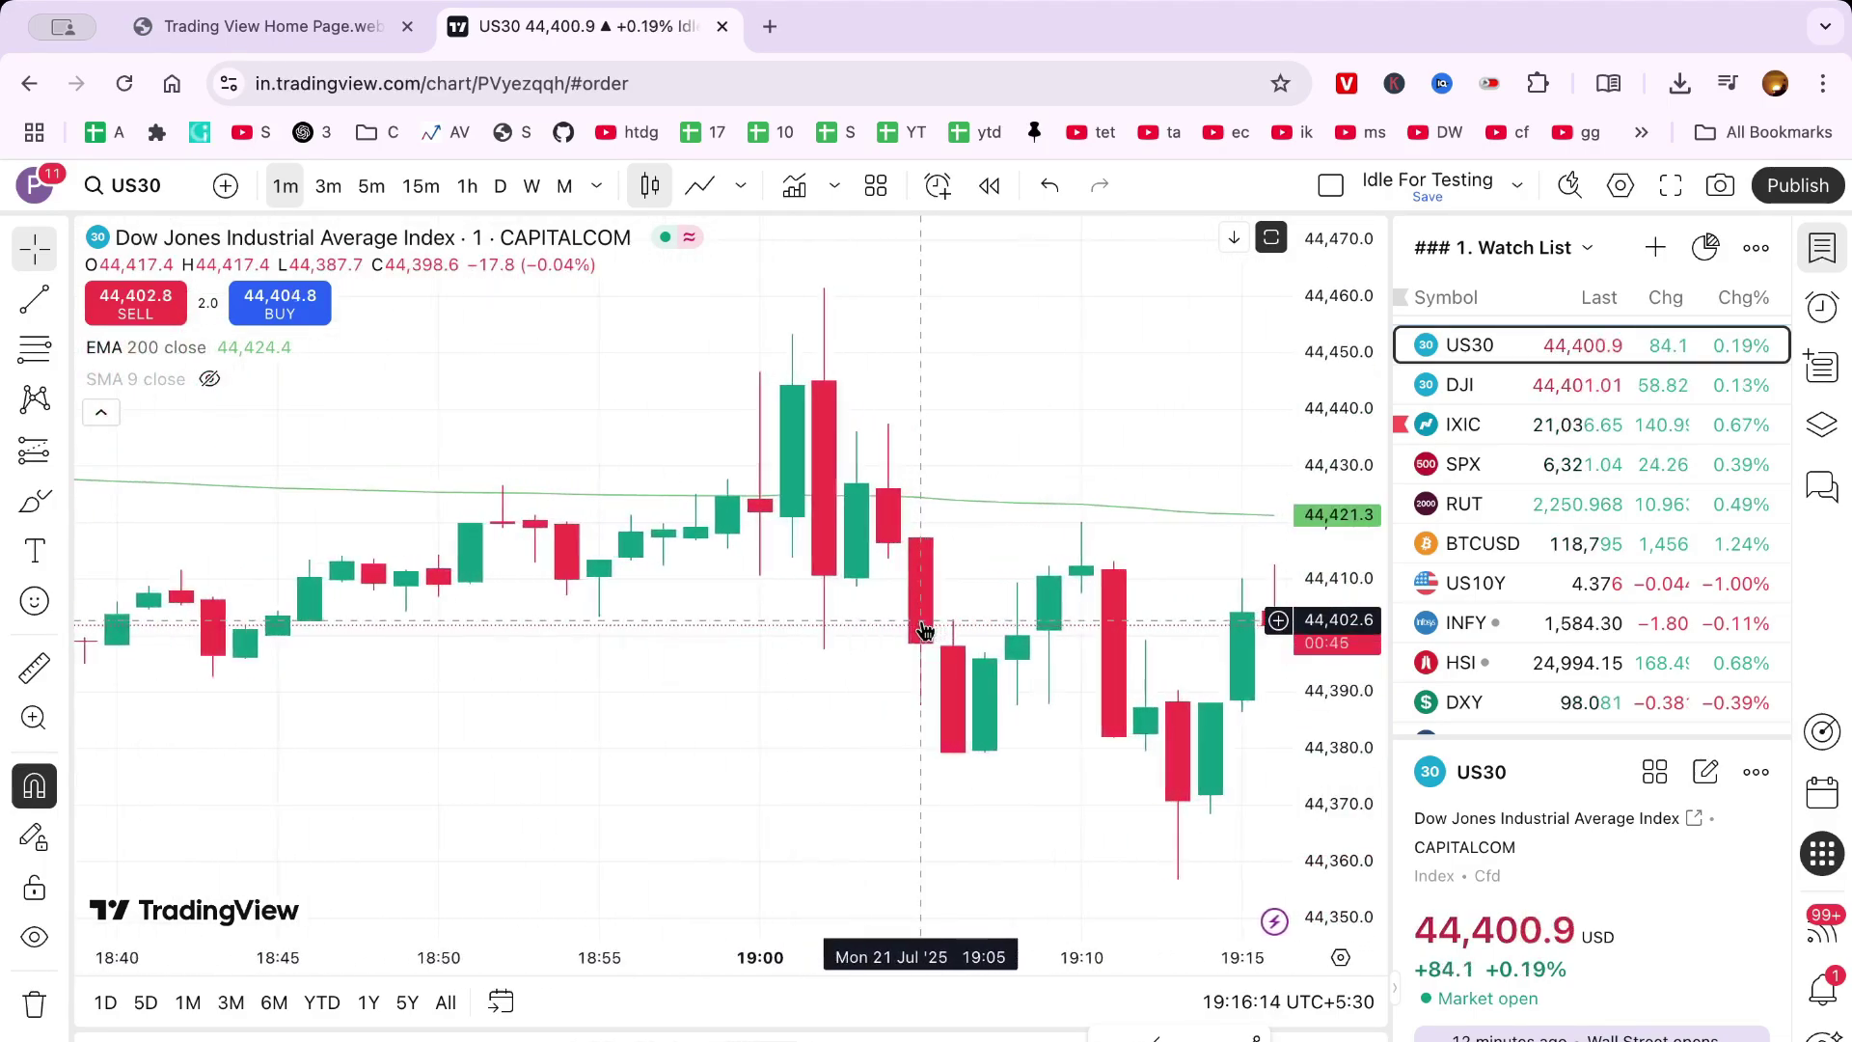
scroll(924, 631, "up", 2)
scroll(923, 631, "up", 1)
scroll(924, 631, "down", 2)
scroll(923, 631, "down", 2)
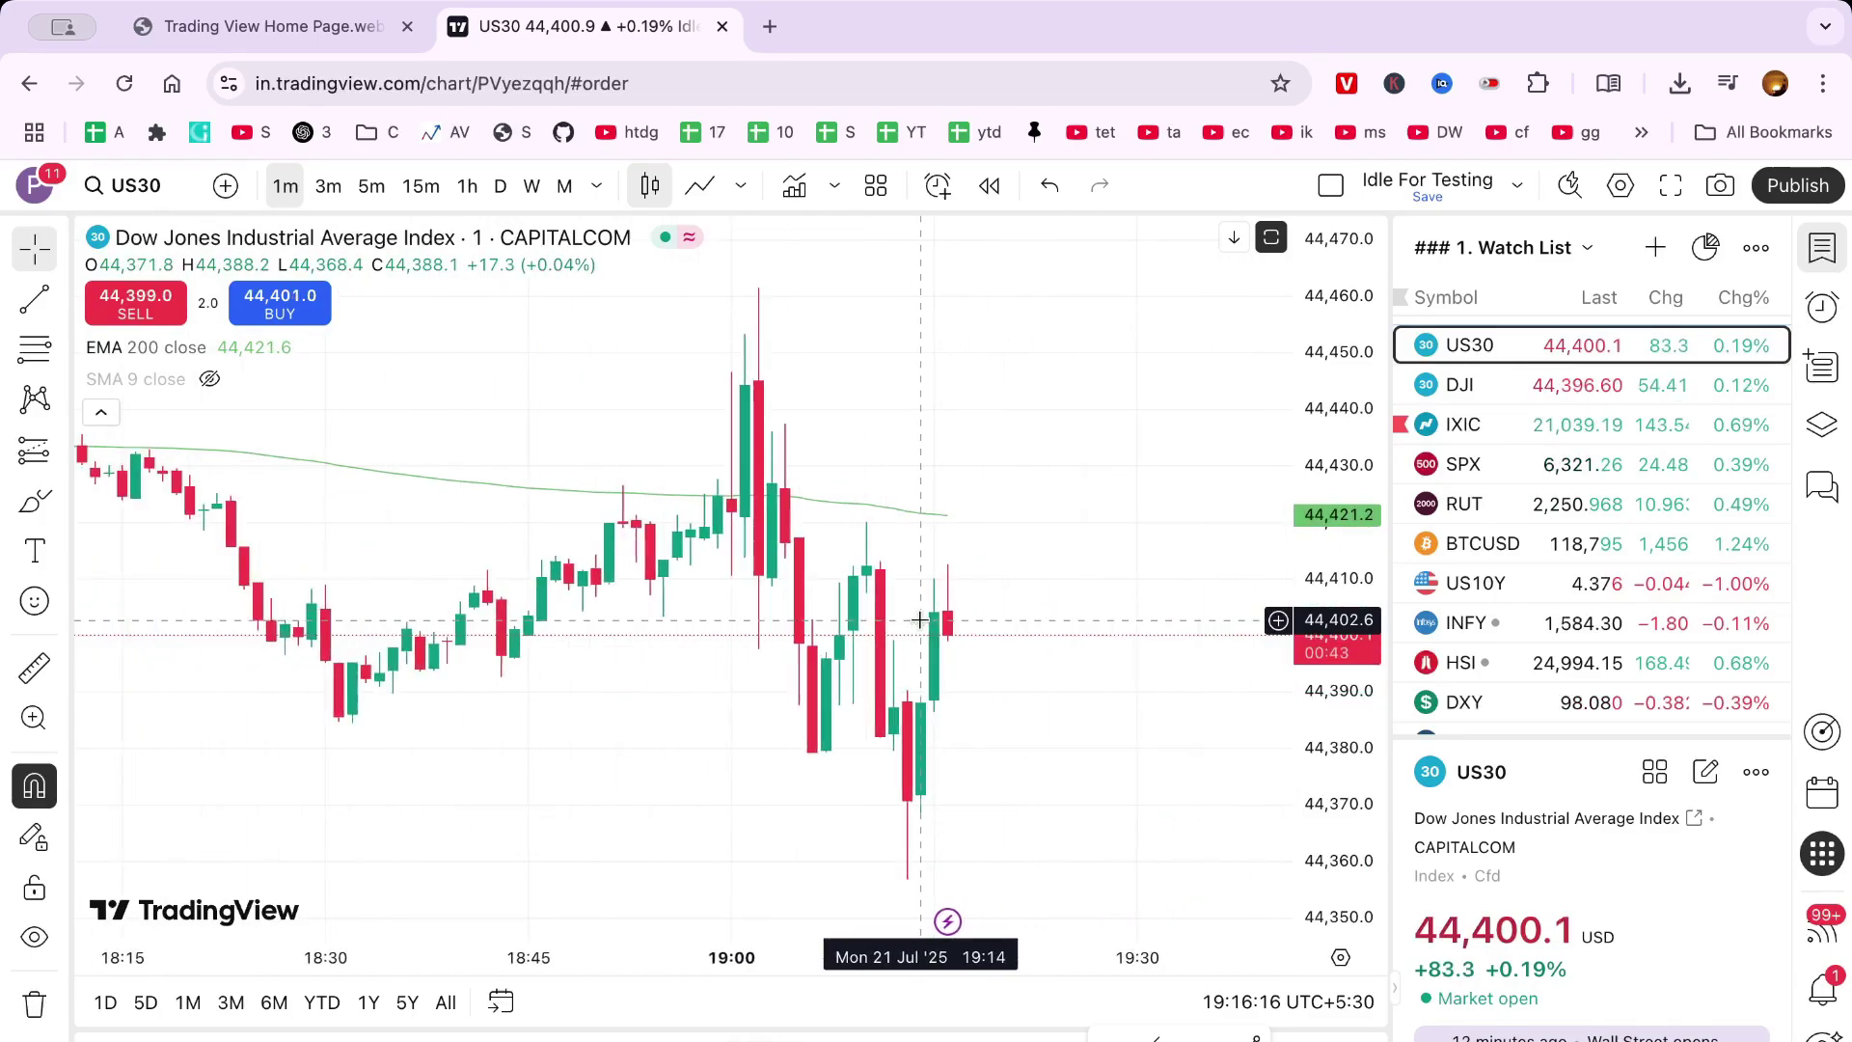
scroll(925, 631, "down", 5)
scroll(926, 631, "down", 2)
scroll(926, 631, "up", 1)
scroll(925, 631, "up", 3)
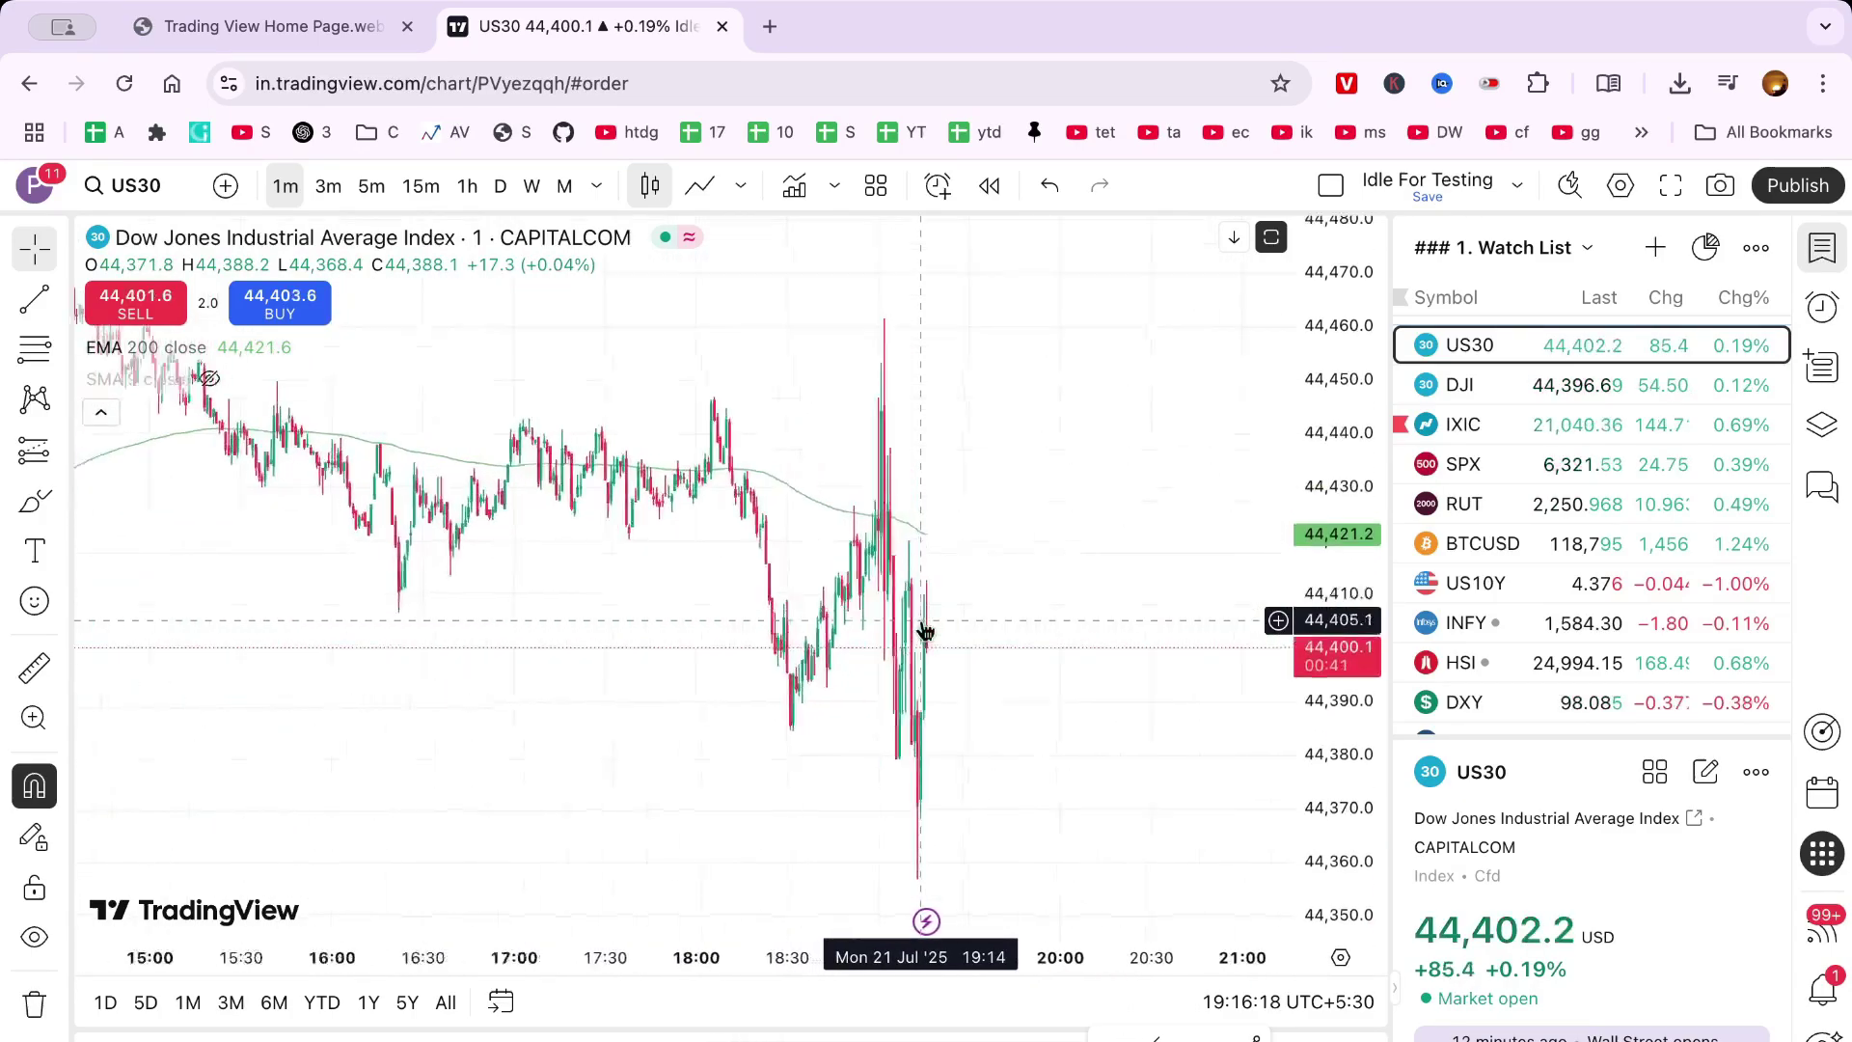
scroll(925, 631, "up", 1)
scroll(925, 631, "up", 3)
scroll(924, 632, "up", 2)
scroll(942, 625, "up", 2)
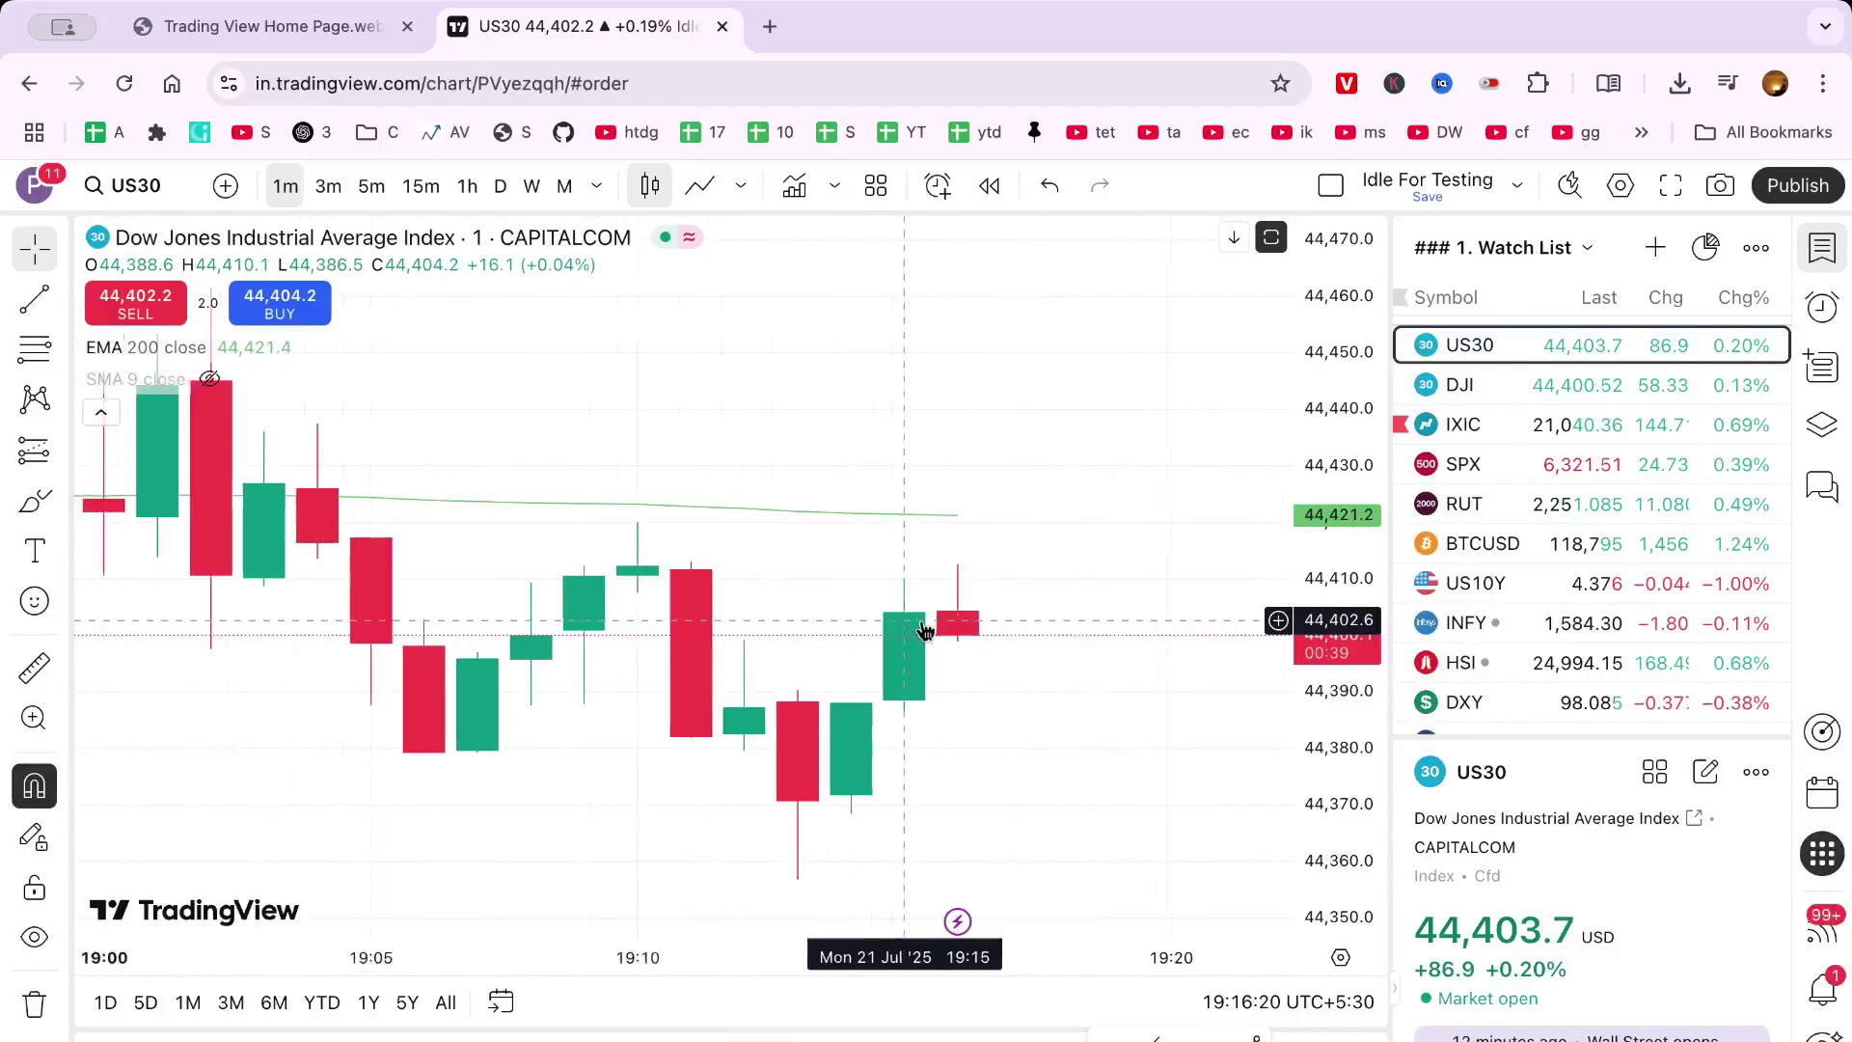
left_click_drag(651, 735, 768, 877)
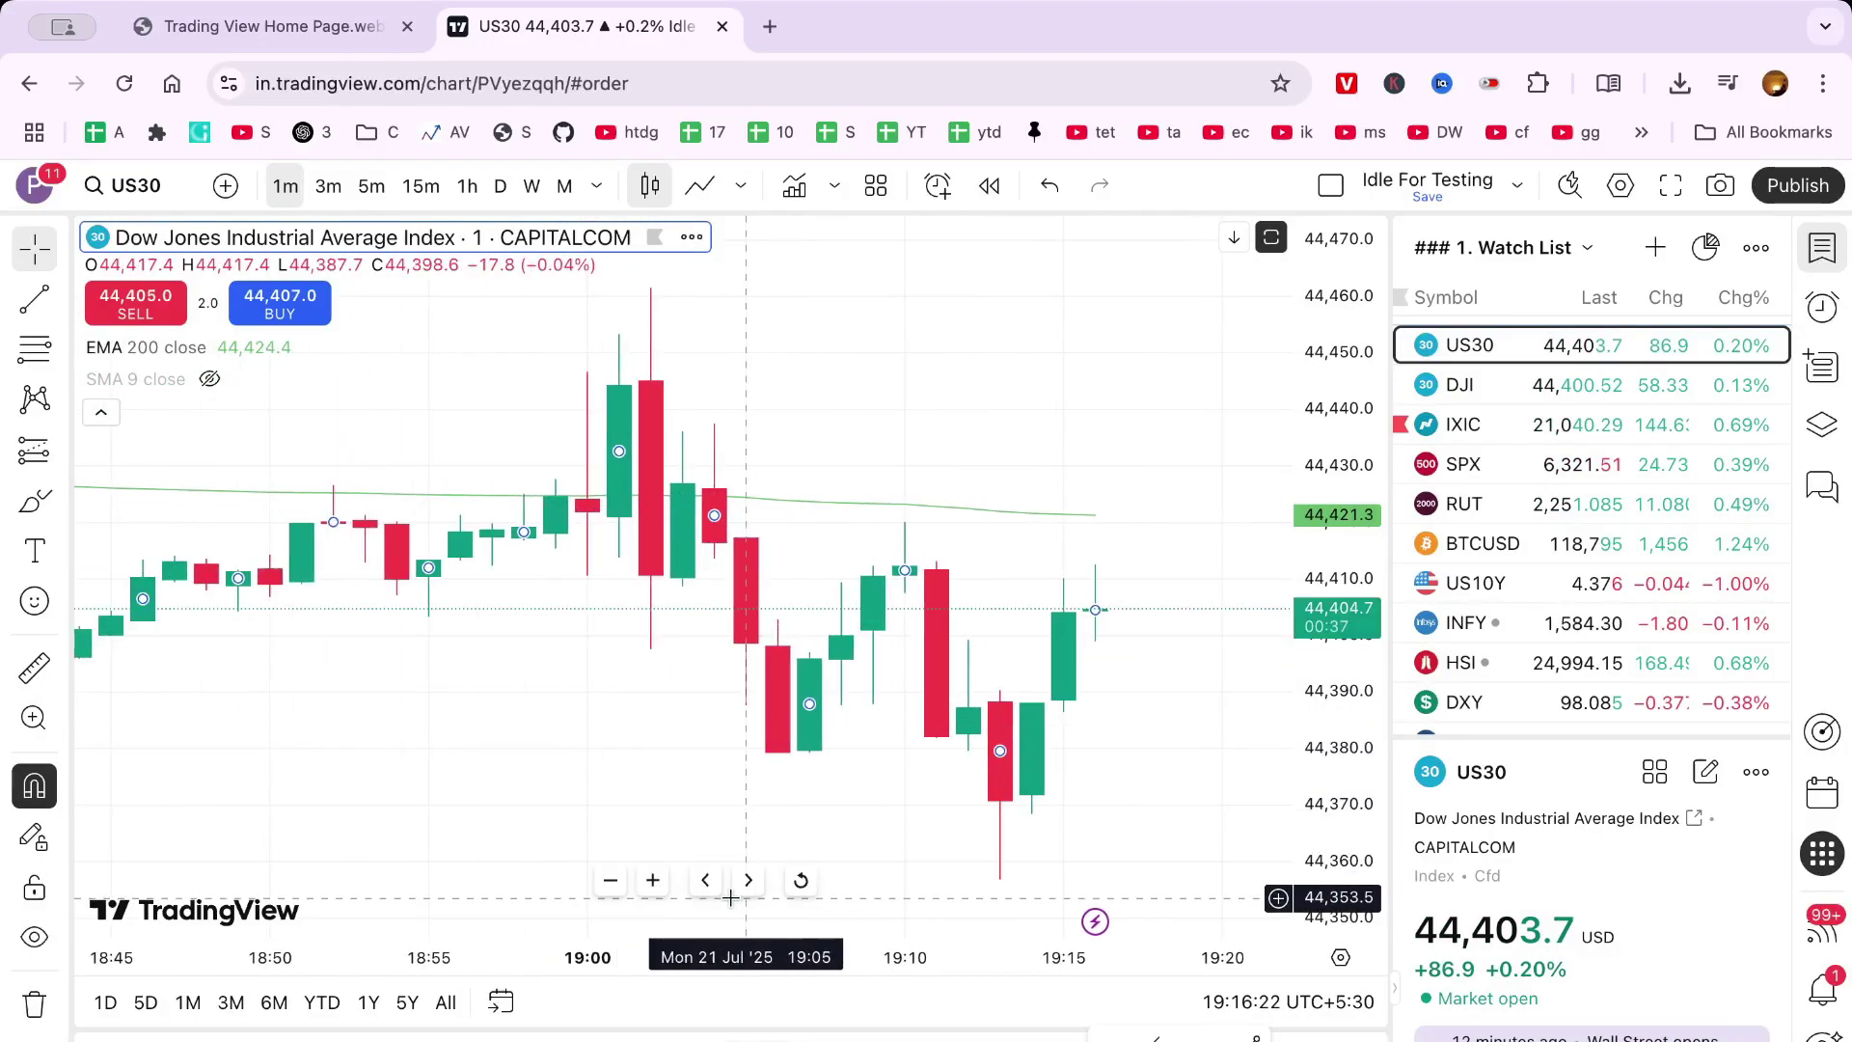
Zoom in three times, step back to earlier candles, reset the view, and open chart Settings
left_click(653, 880)
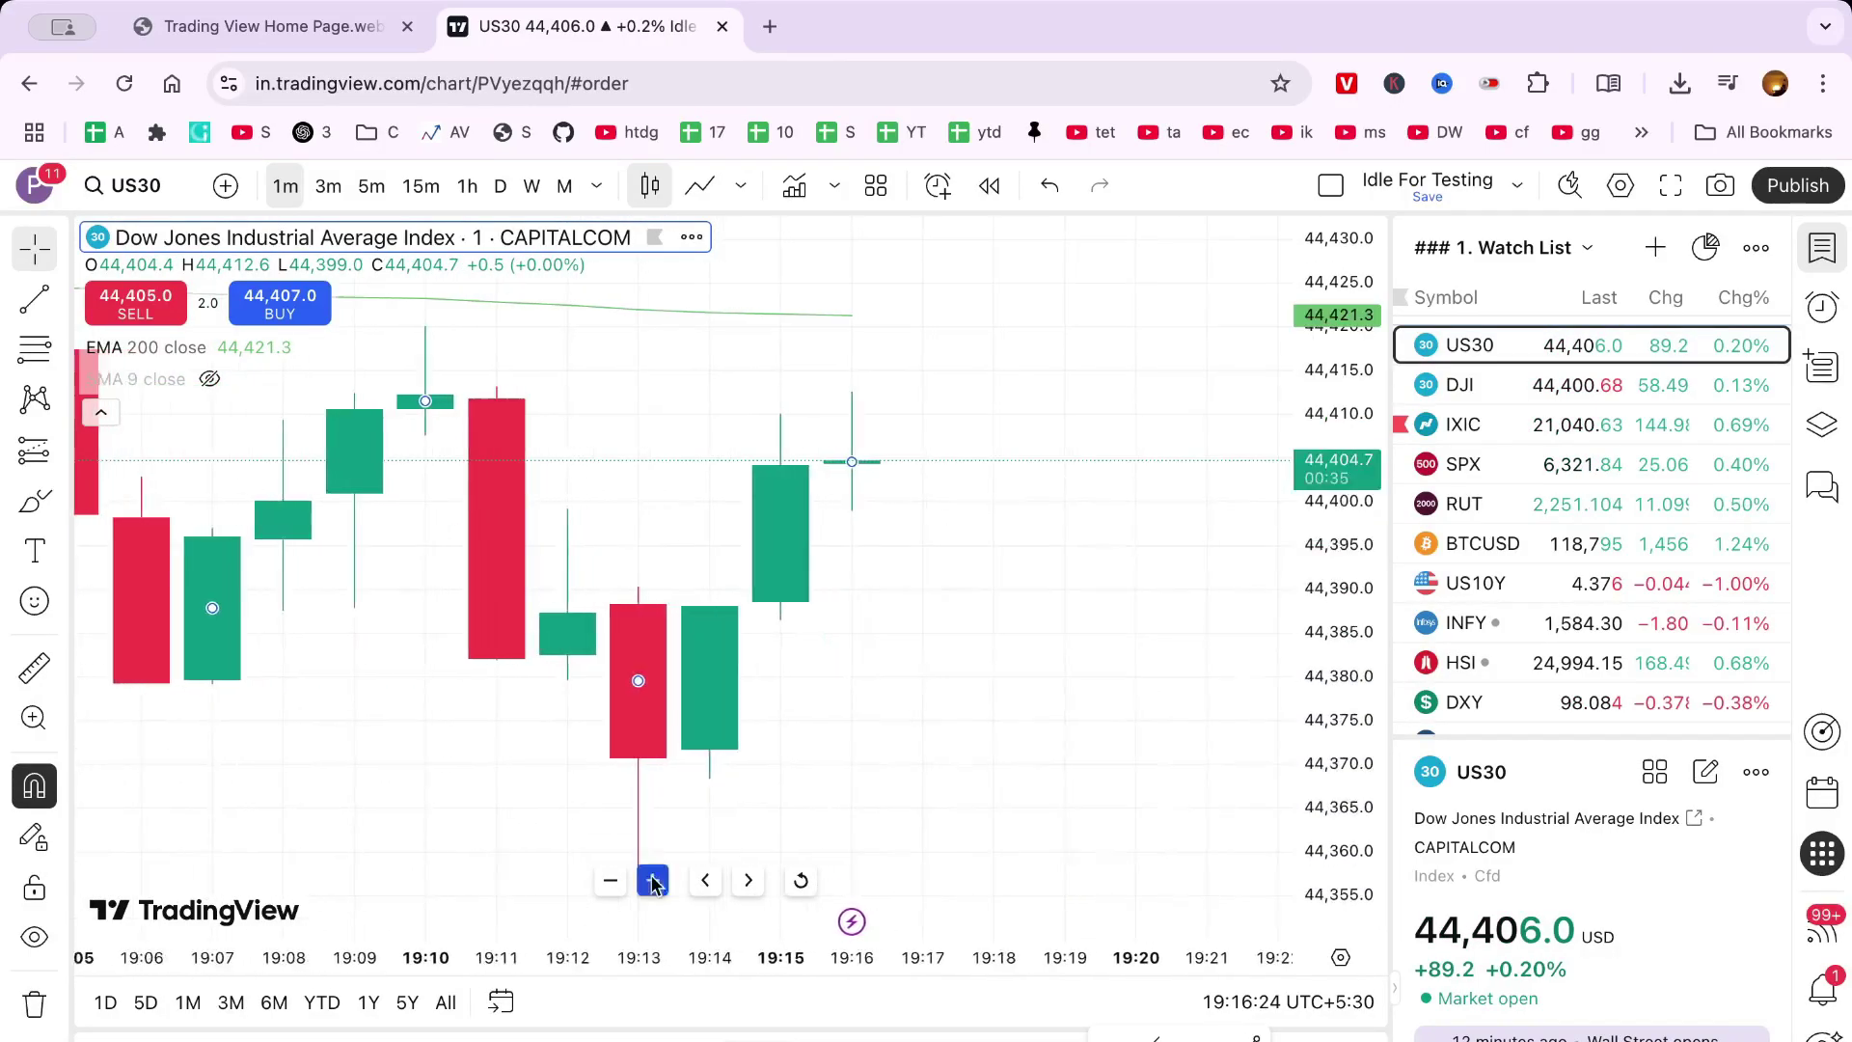
left_click(653, 879)
left_click(654, 880)
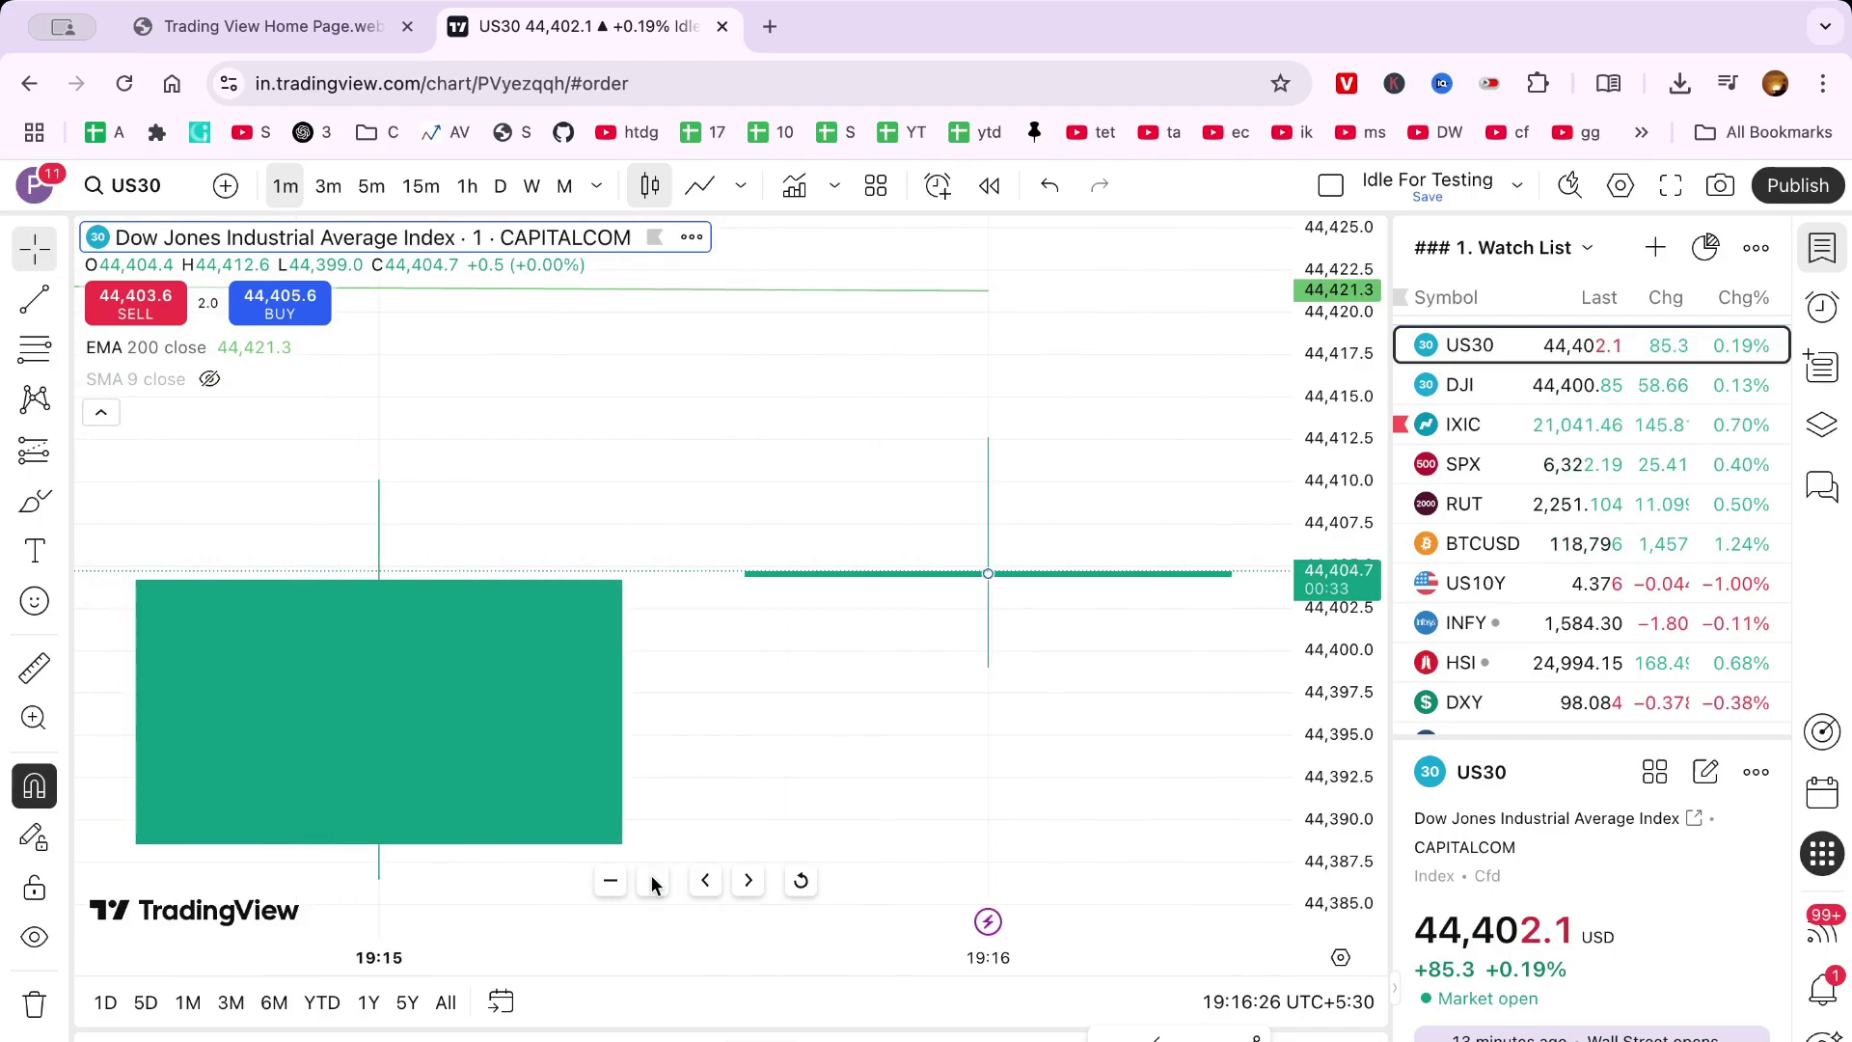
left_click(712, 880)
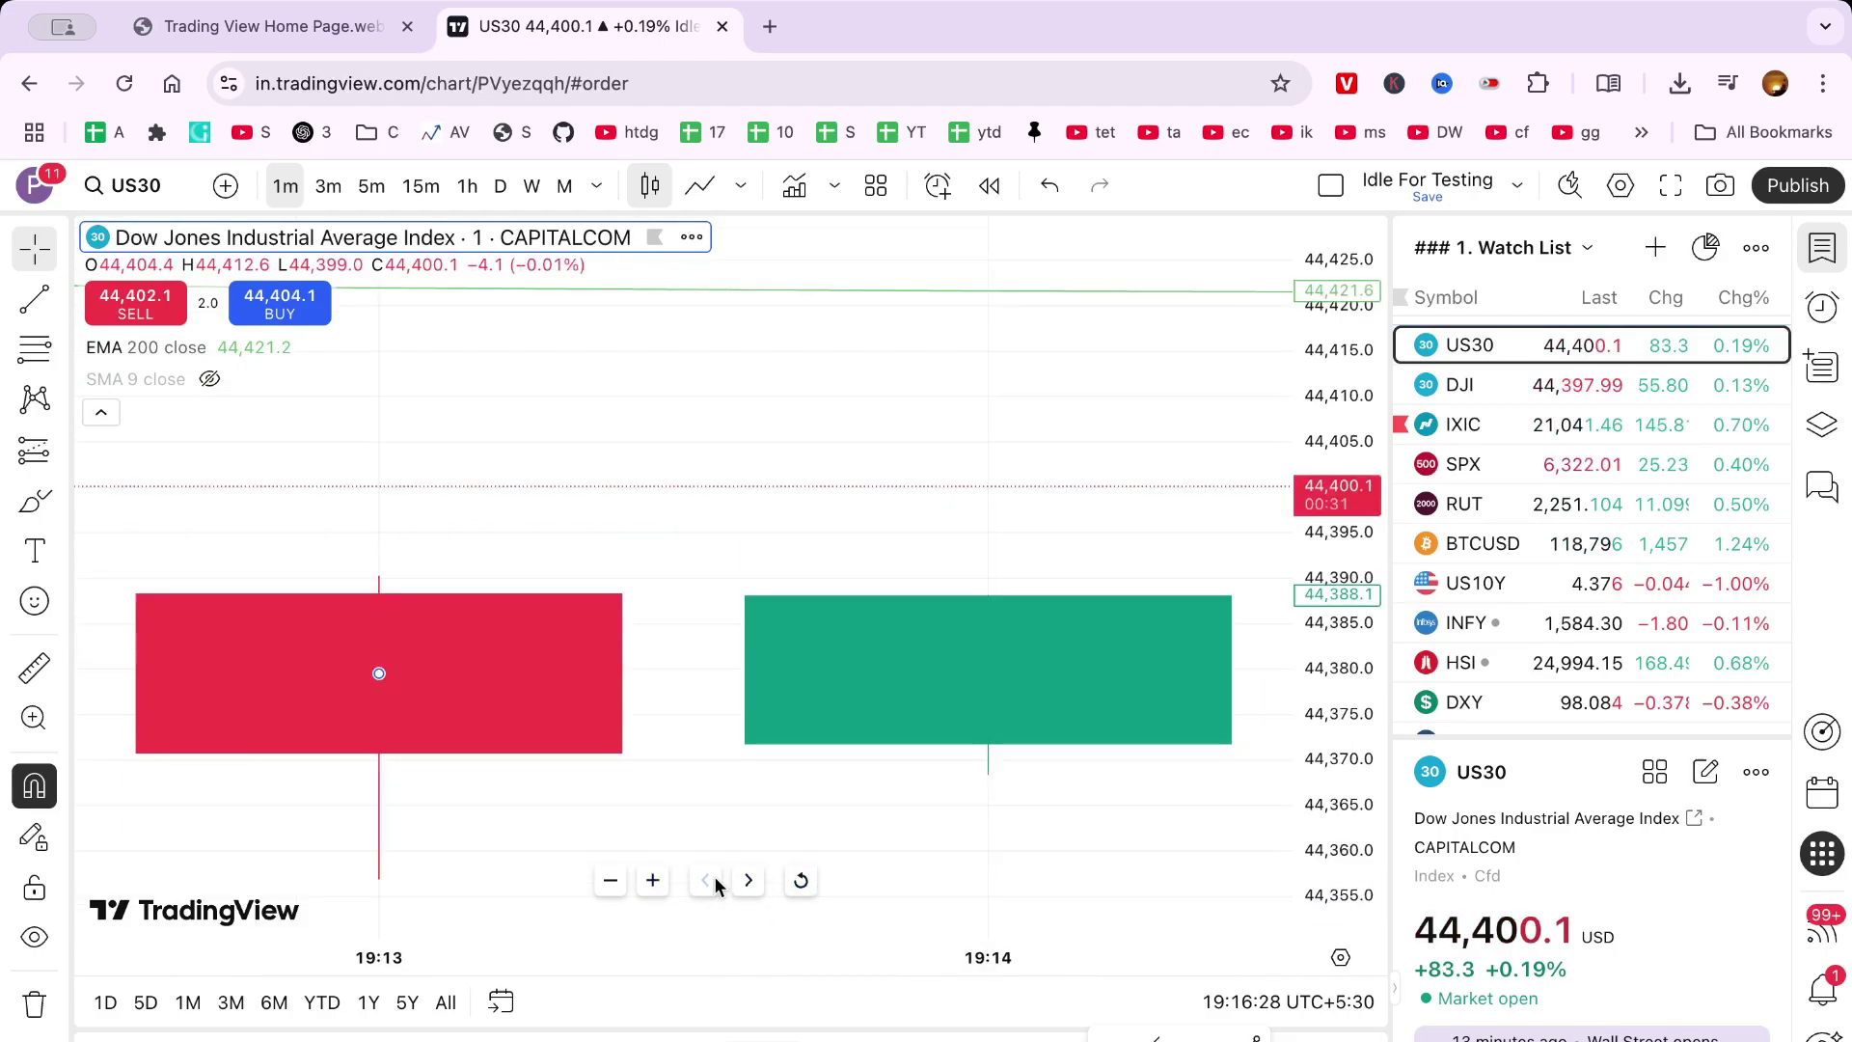
left_click(717, 880)
left_click(799, 880)
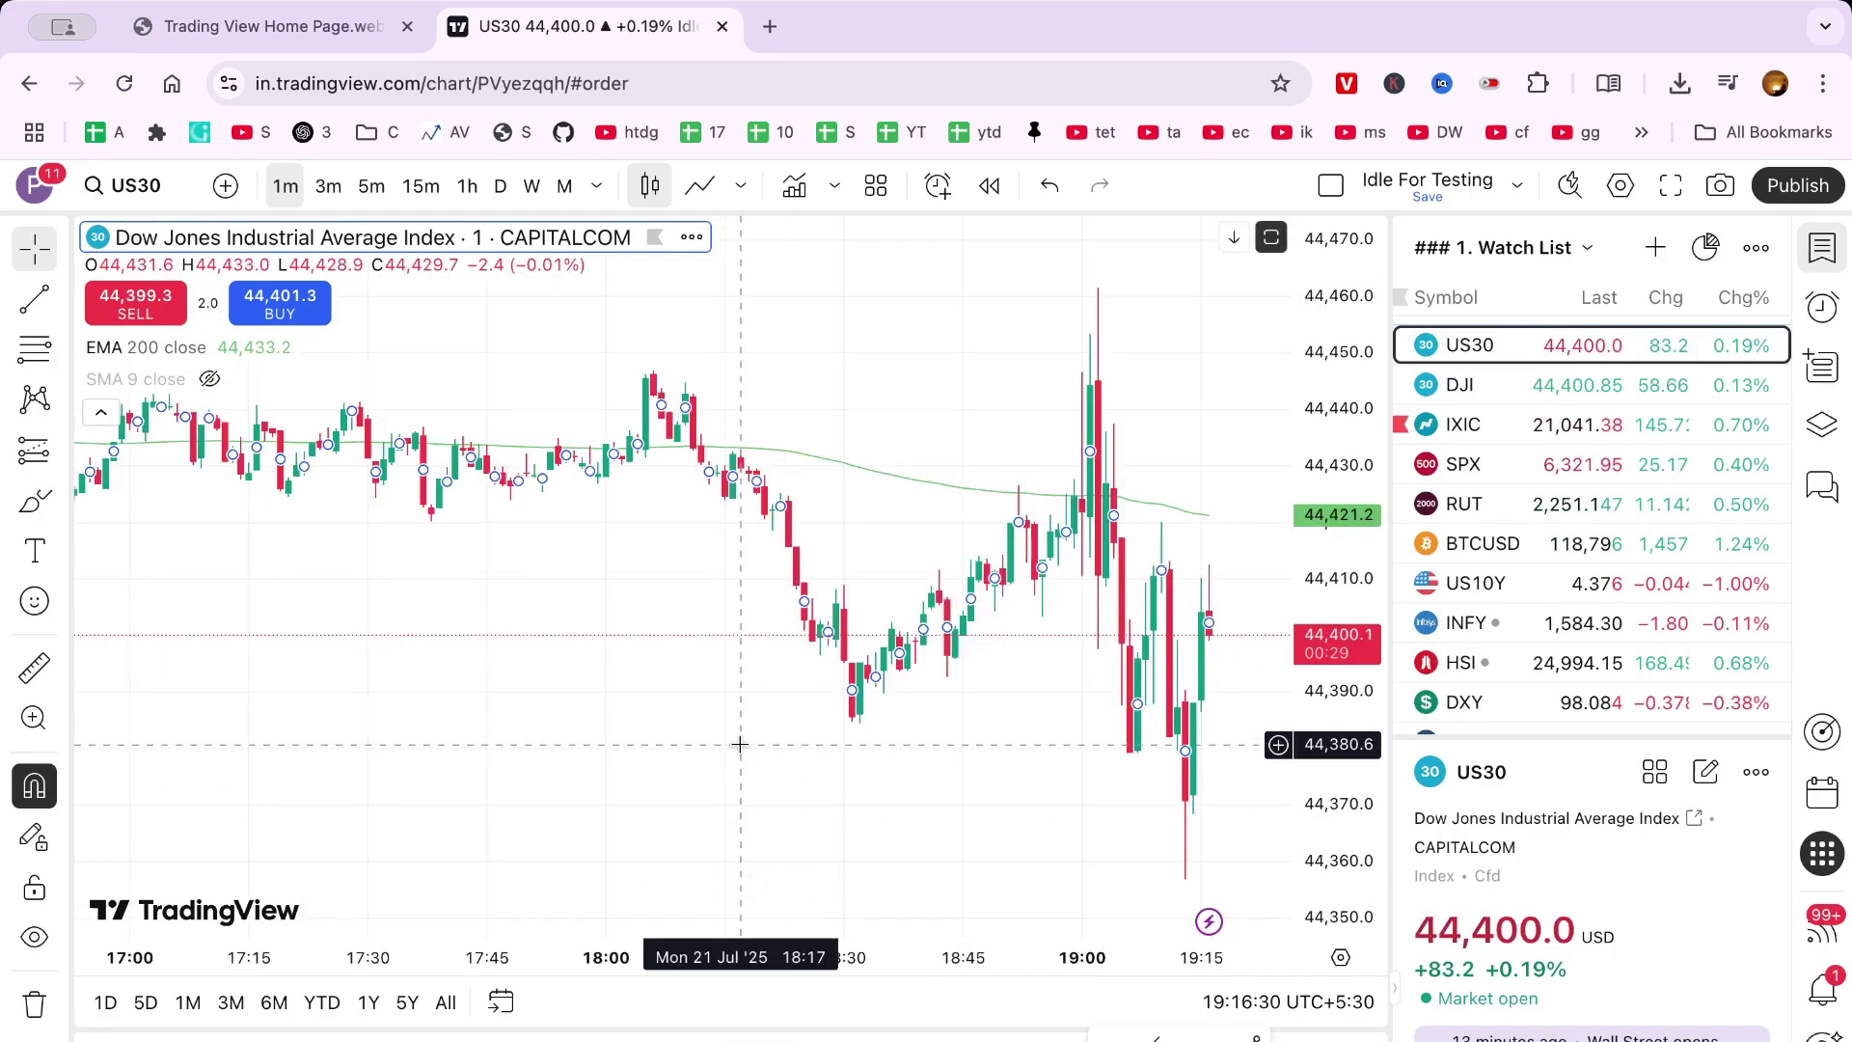
left_click(1621, 186)
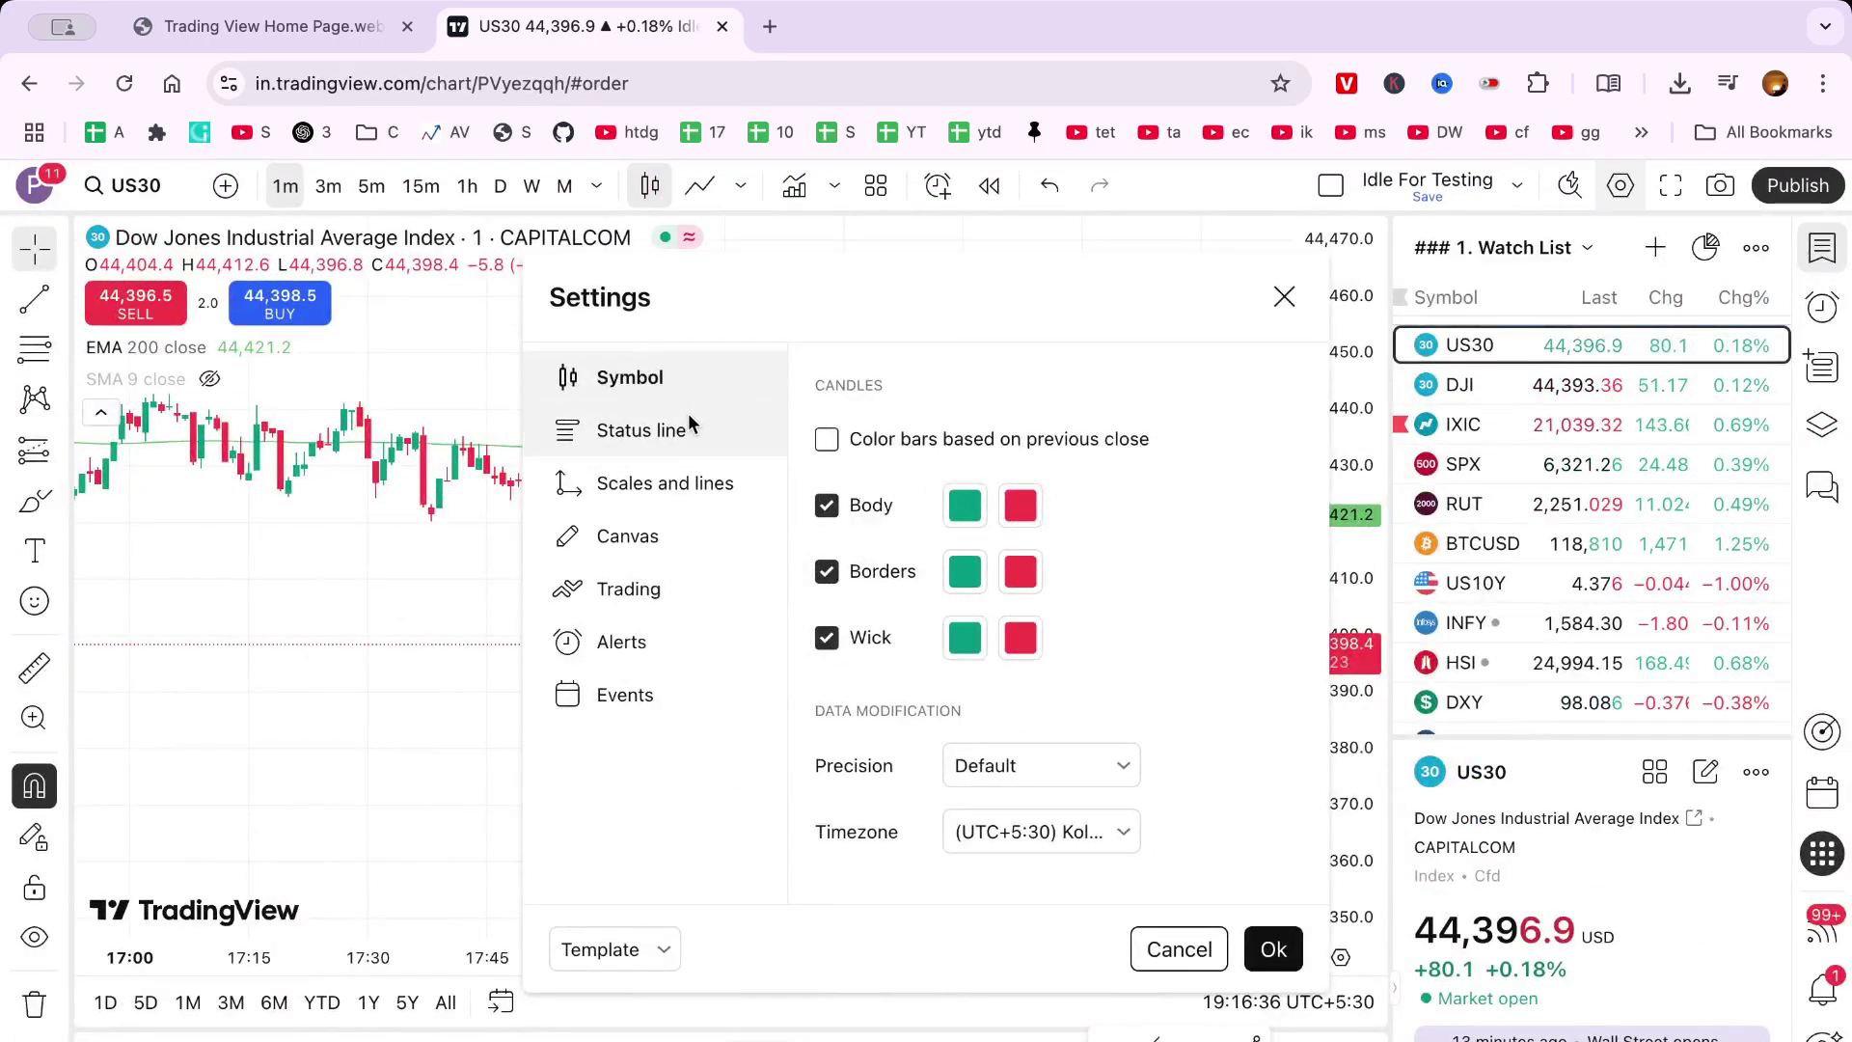
Browse the Status line, Canvas, Scales and lines, Trading and Alerts settings, then return to Symbol
left_click(690, 423)
left_click(683, 471)
left_click(702, 427)
left_click(652, 527)
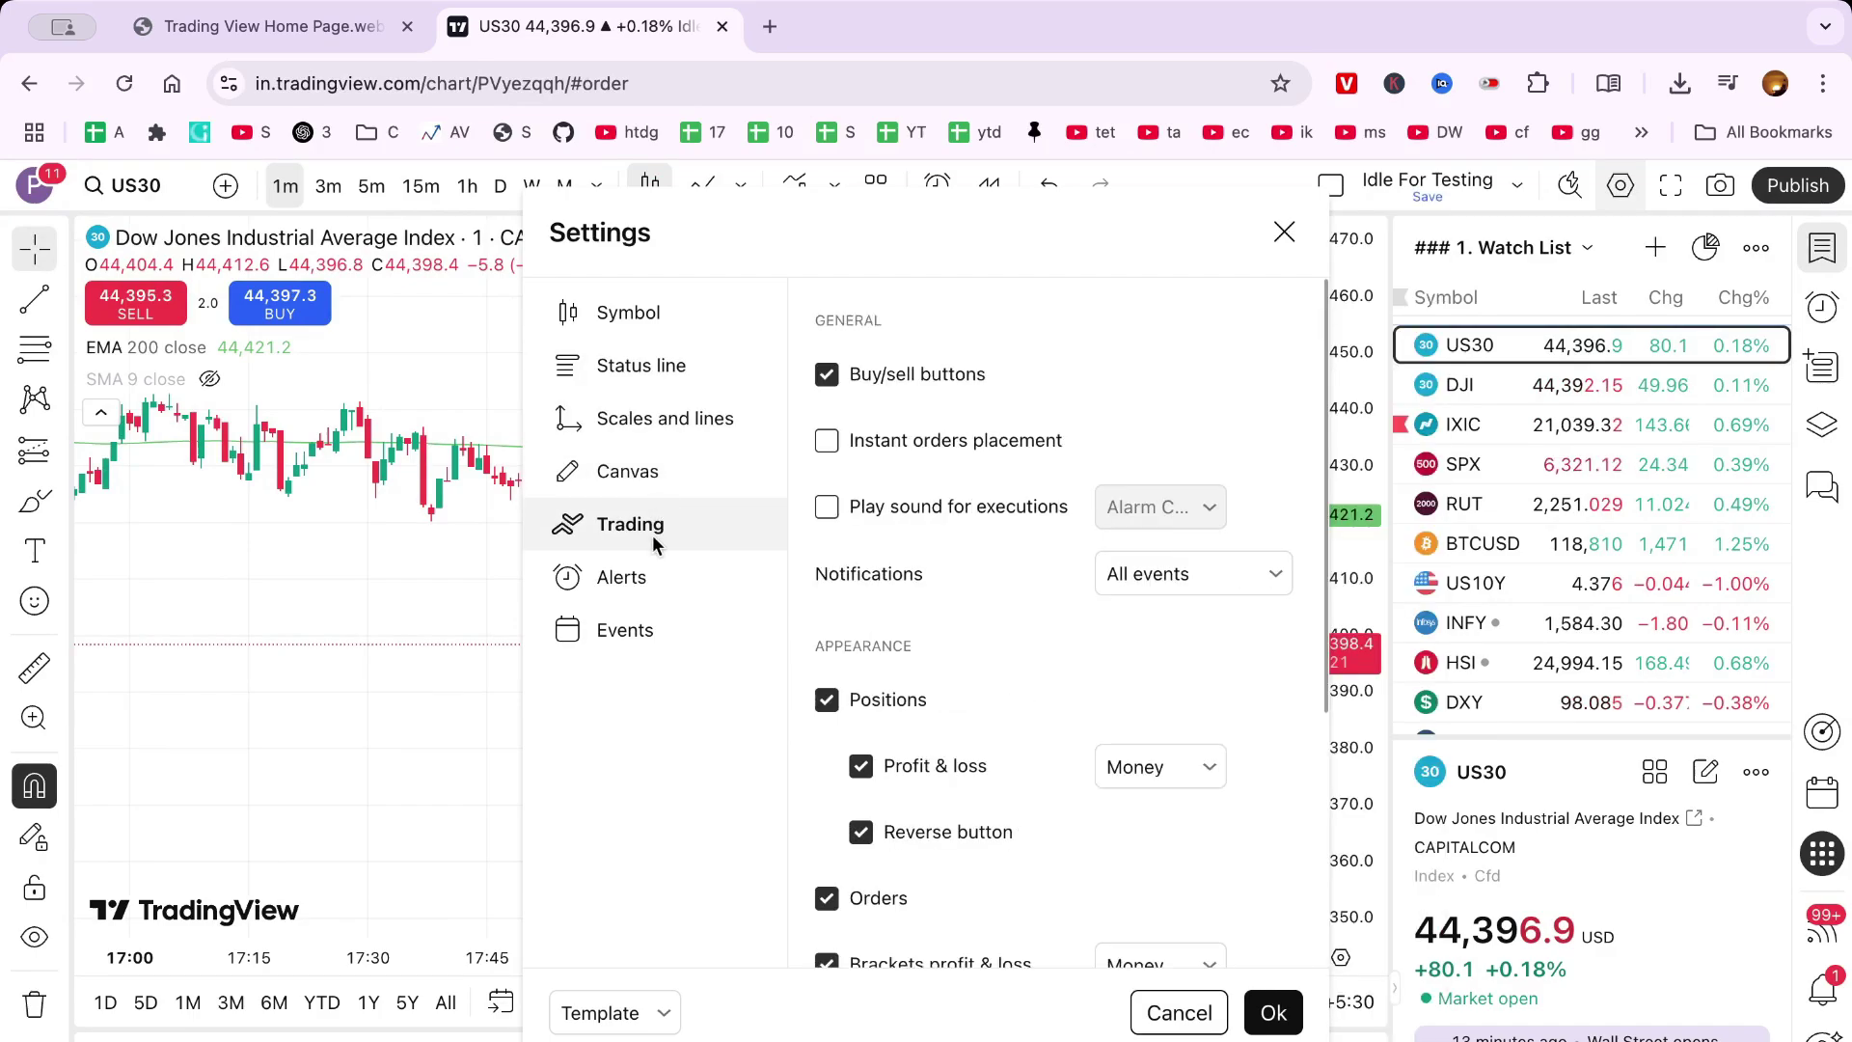
left_click(652, 576)
left_click(664, 320)
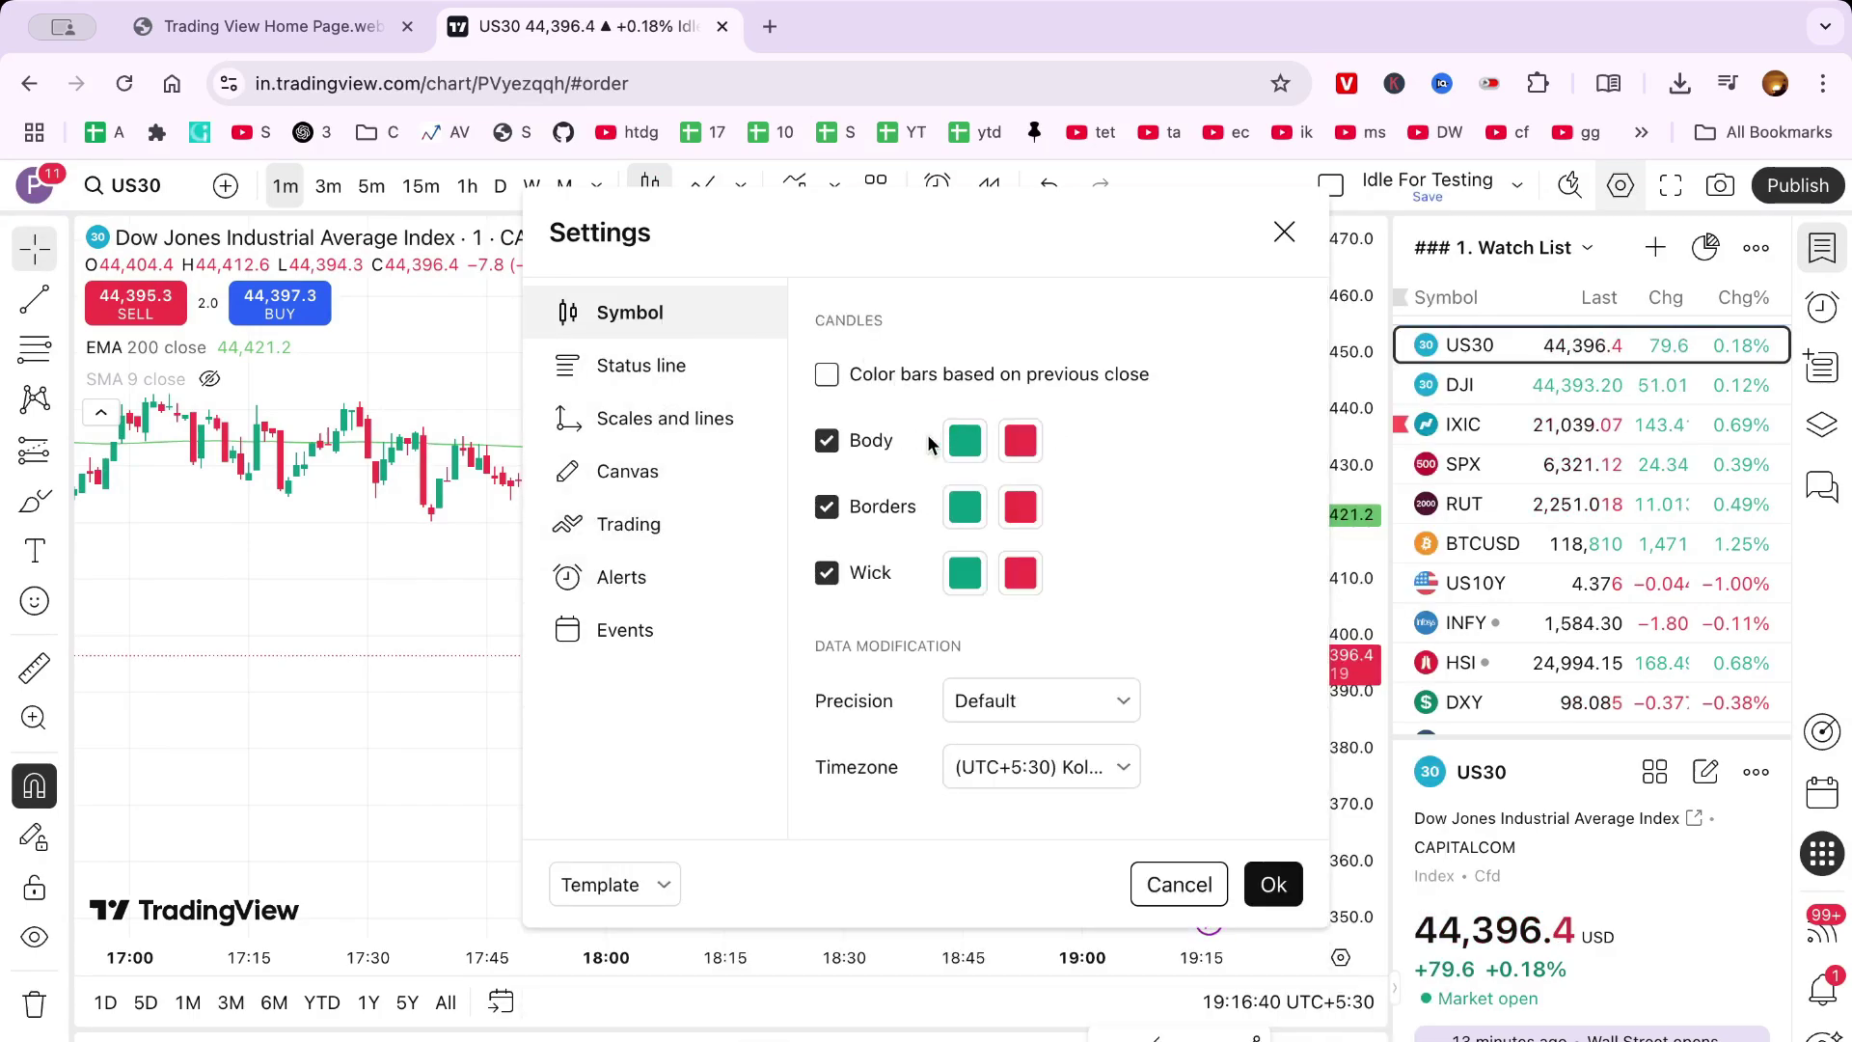
Toggle the candle Body and Borders checkboxes, then cancel to discard the changes
left_click(826, 443)
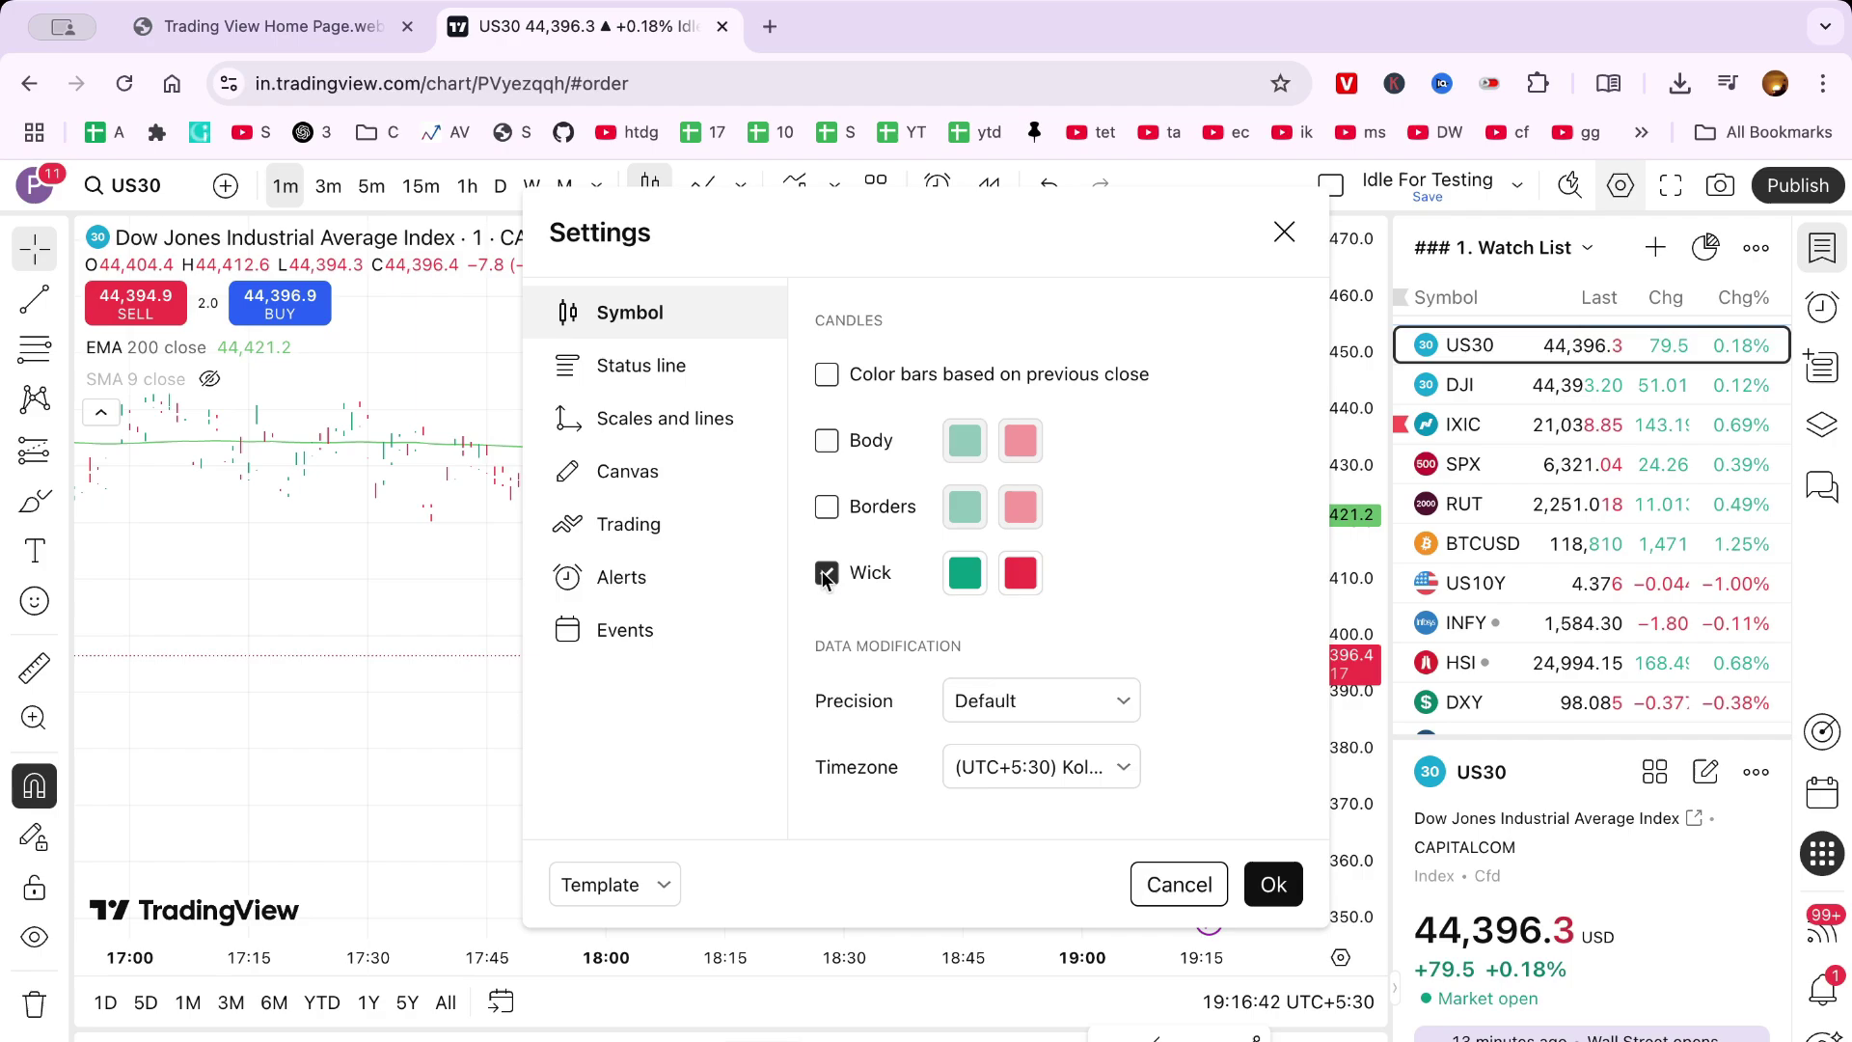
left_click(820, 576)
left_click(826, 507)
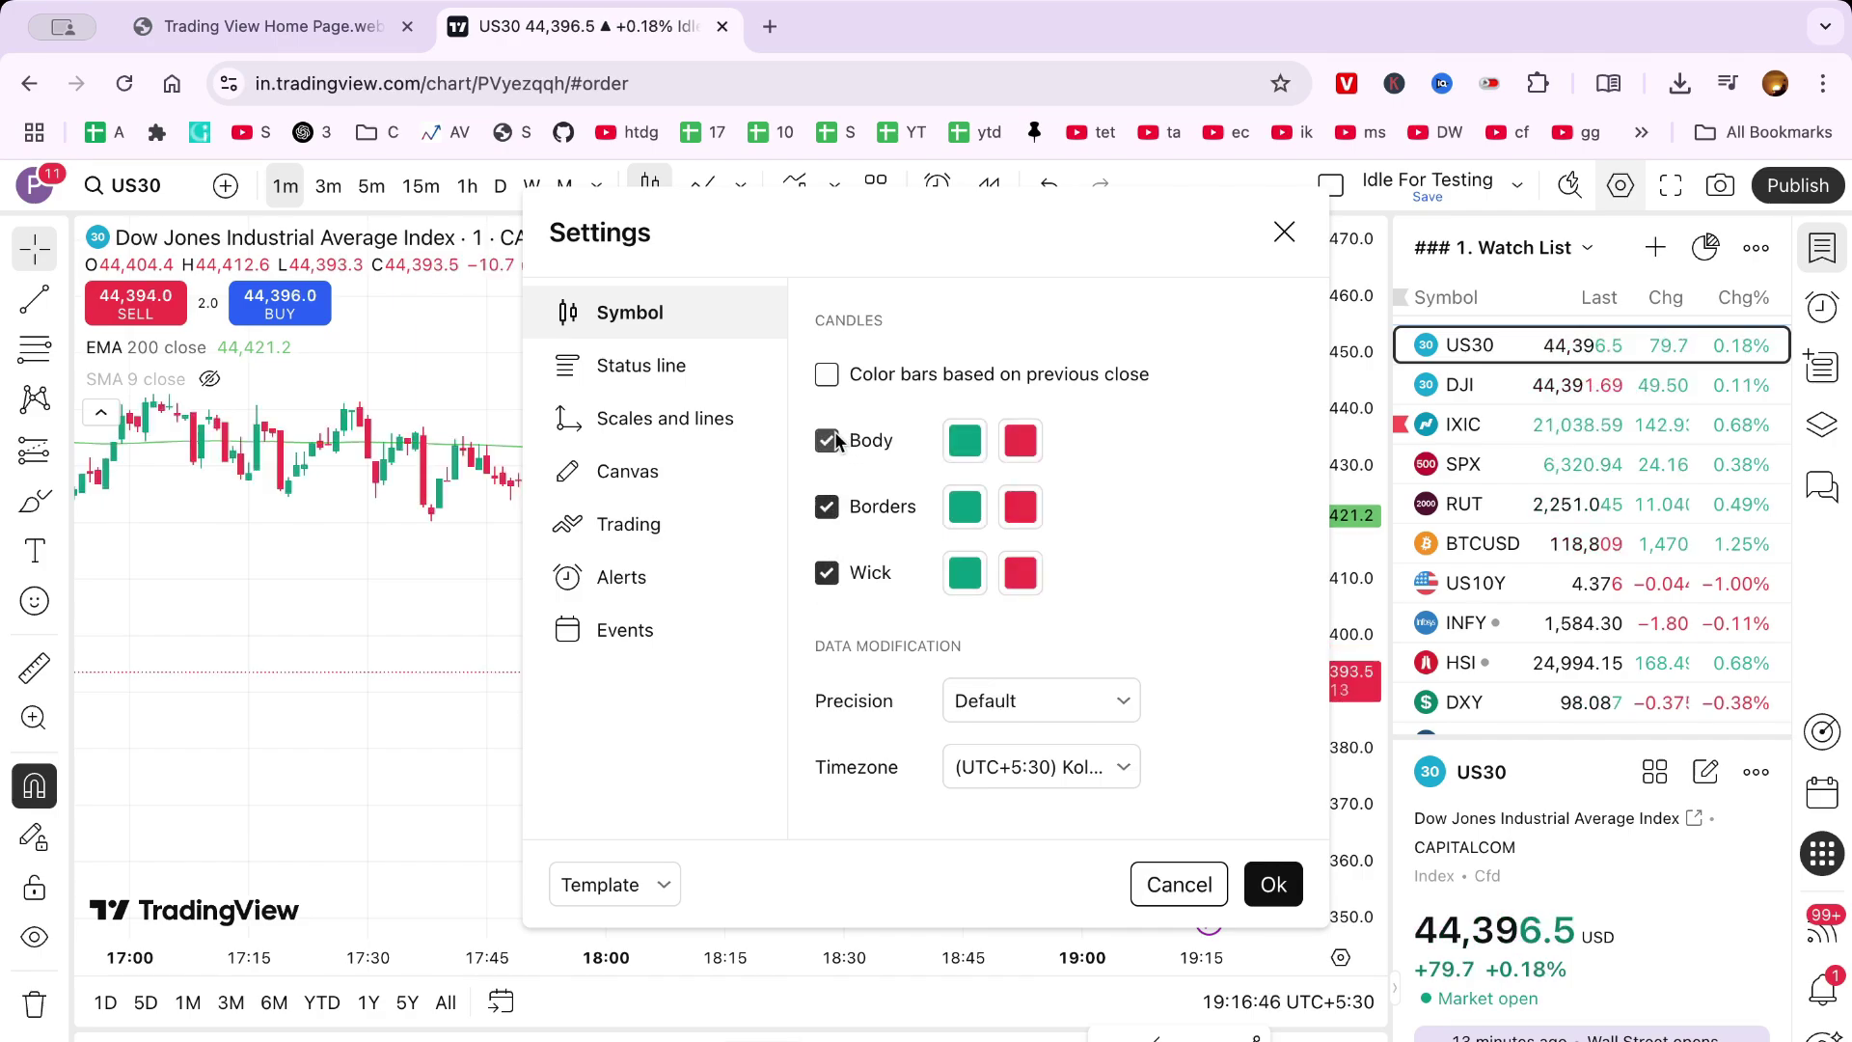
left_click(1183, 894)
scroll(695, 488, "up", 3)
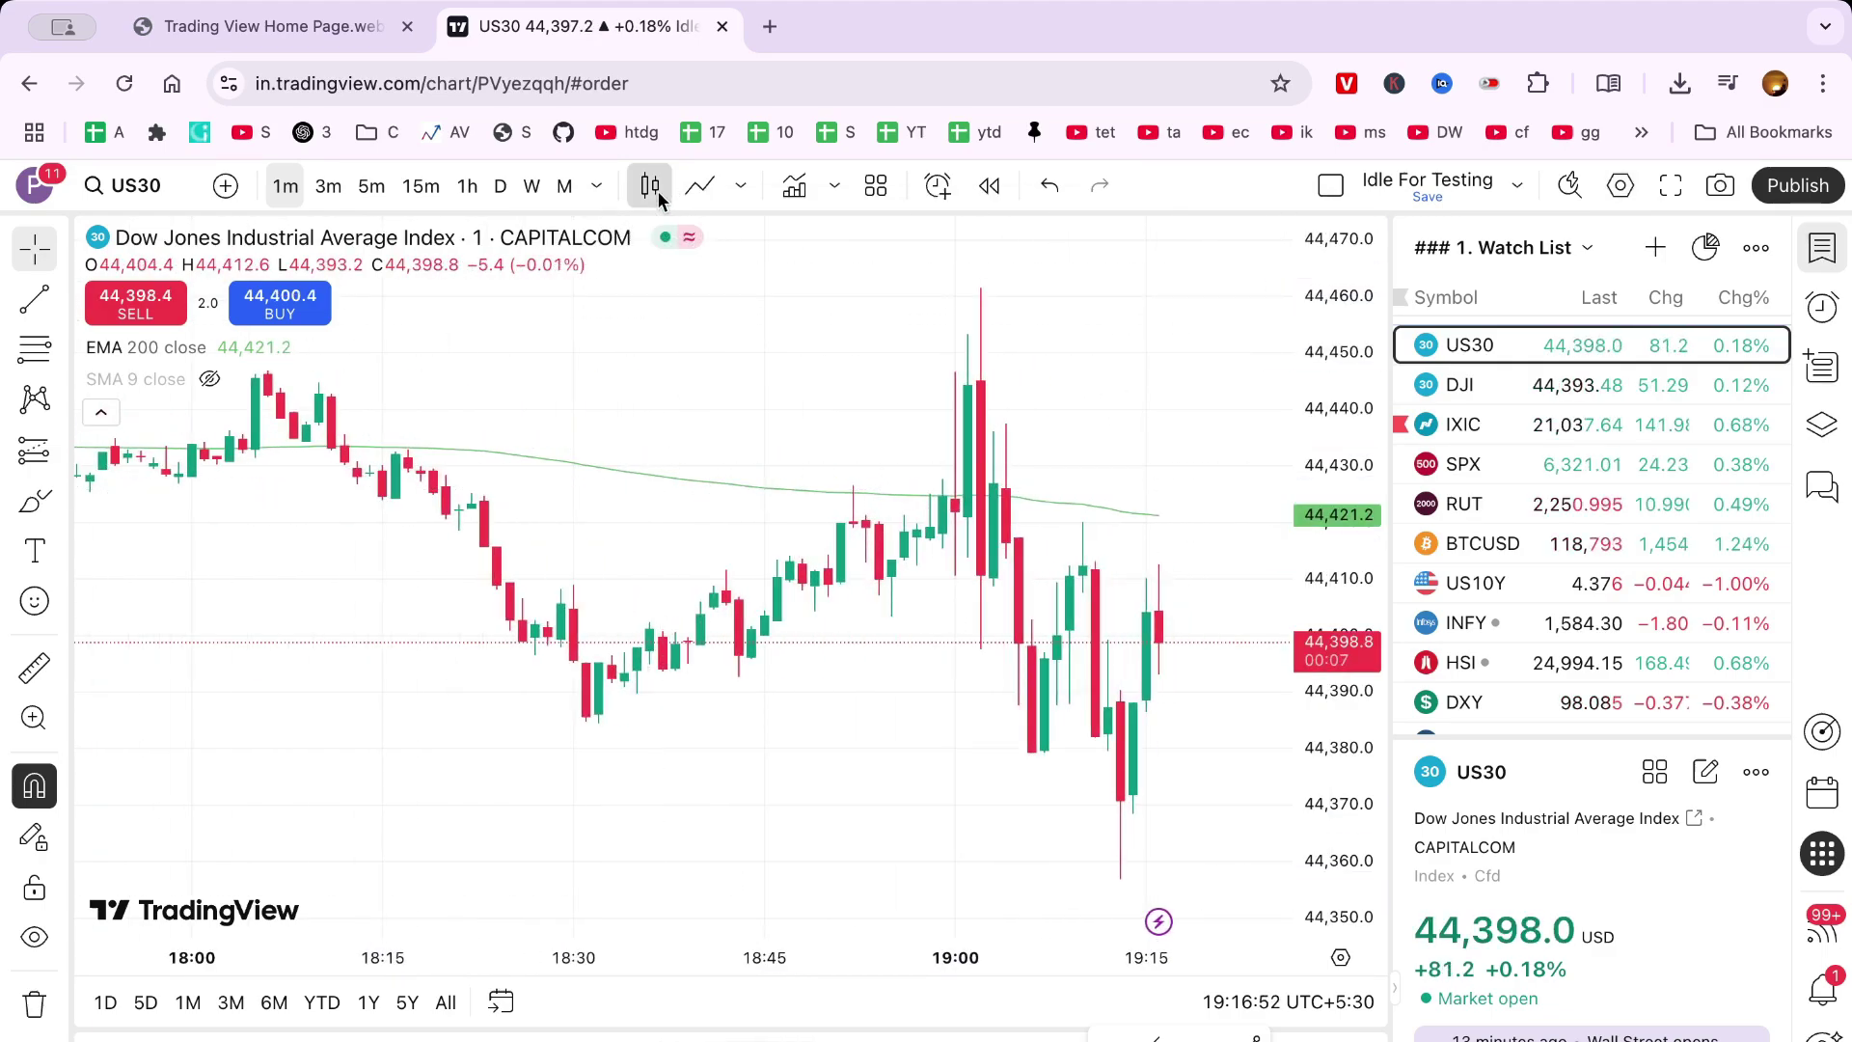
left_click(741, 192)
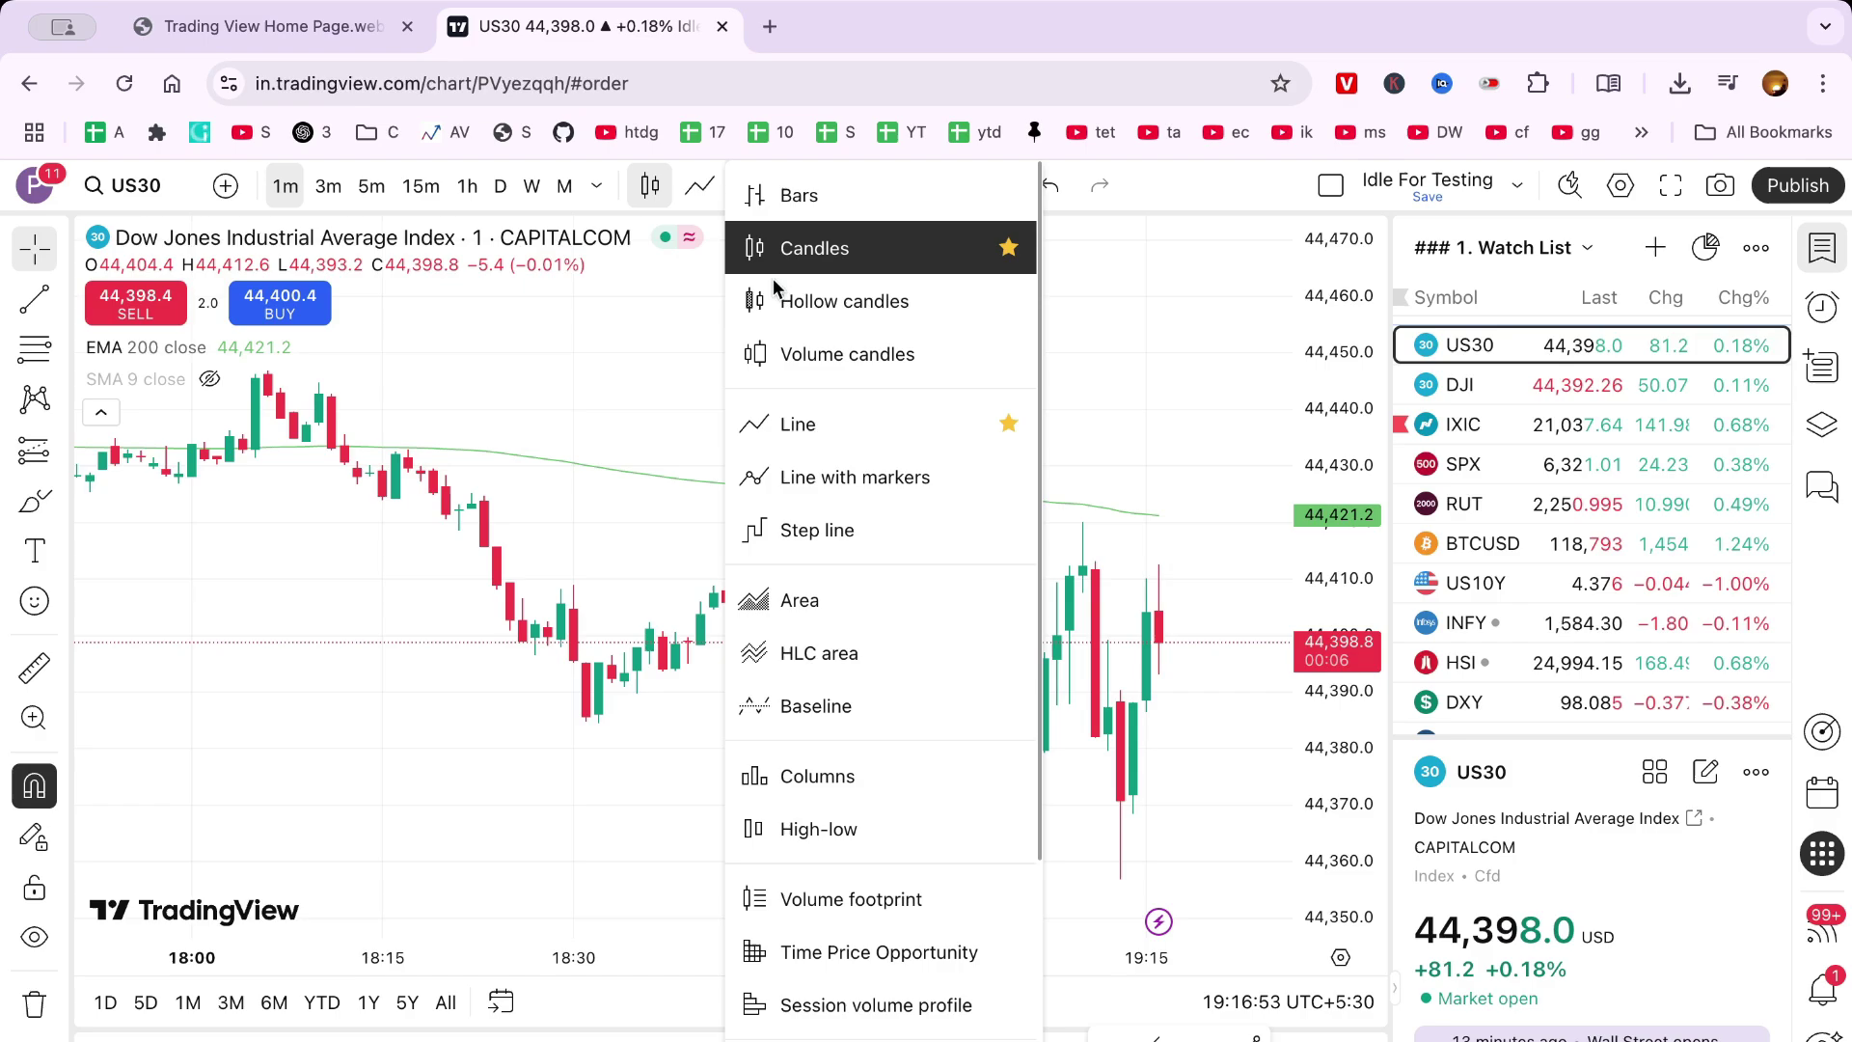
left_click(852, 362)
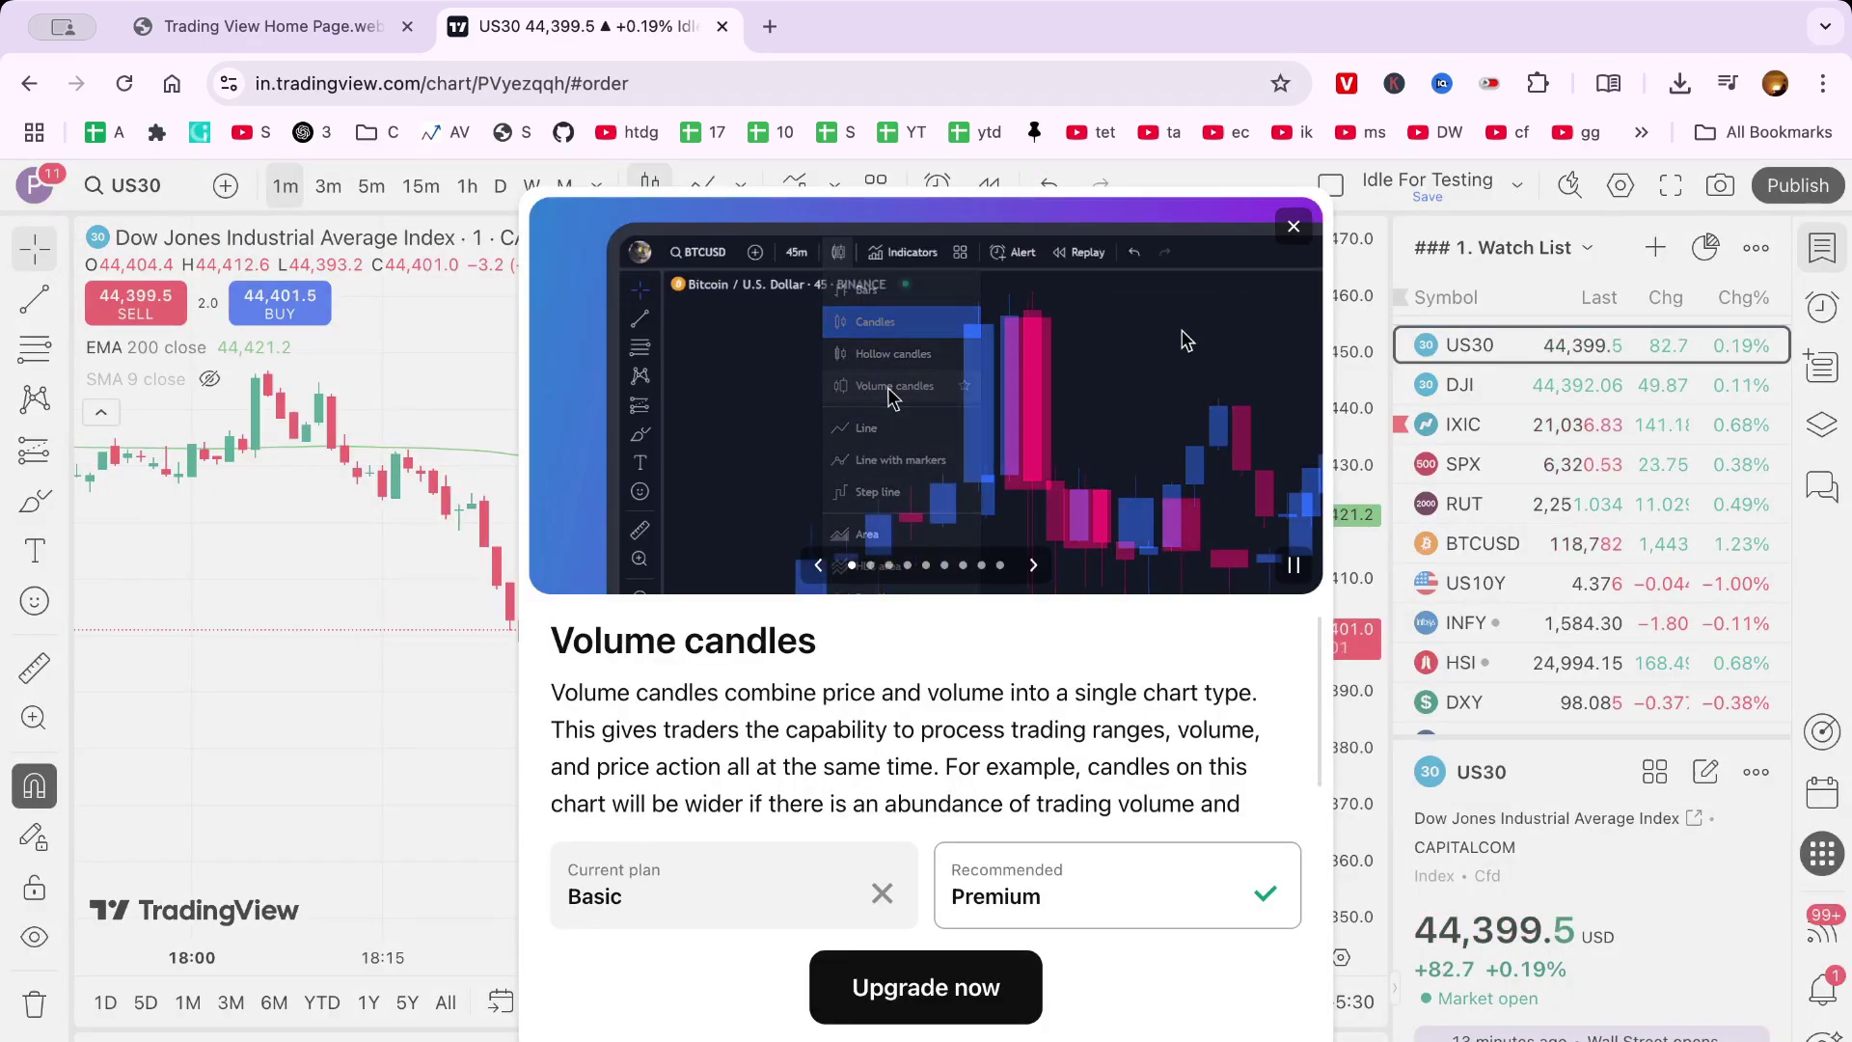
left_click(1022, 370)
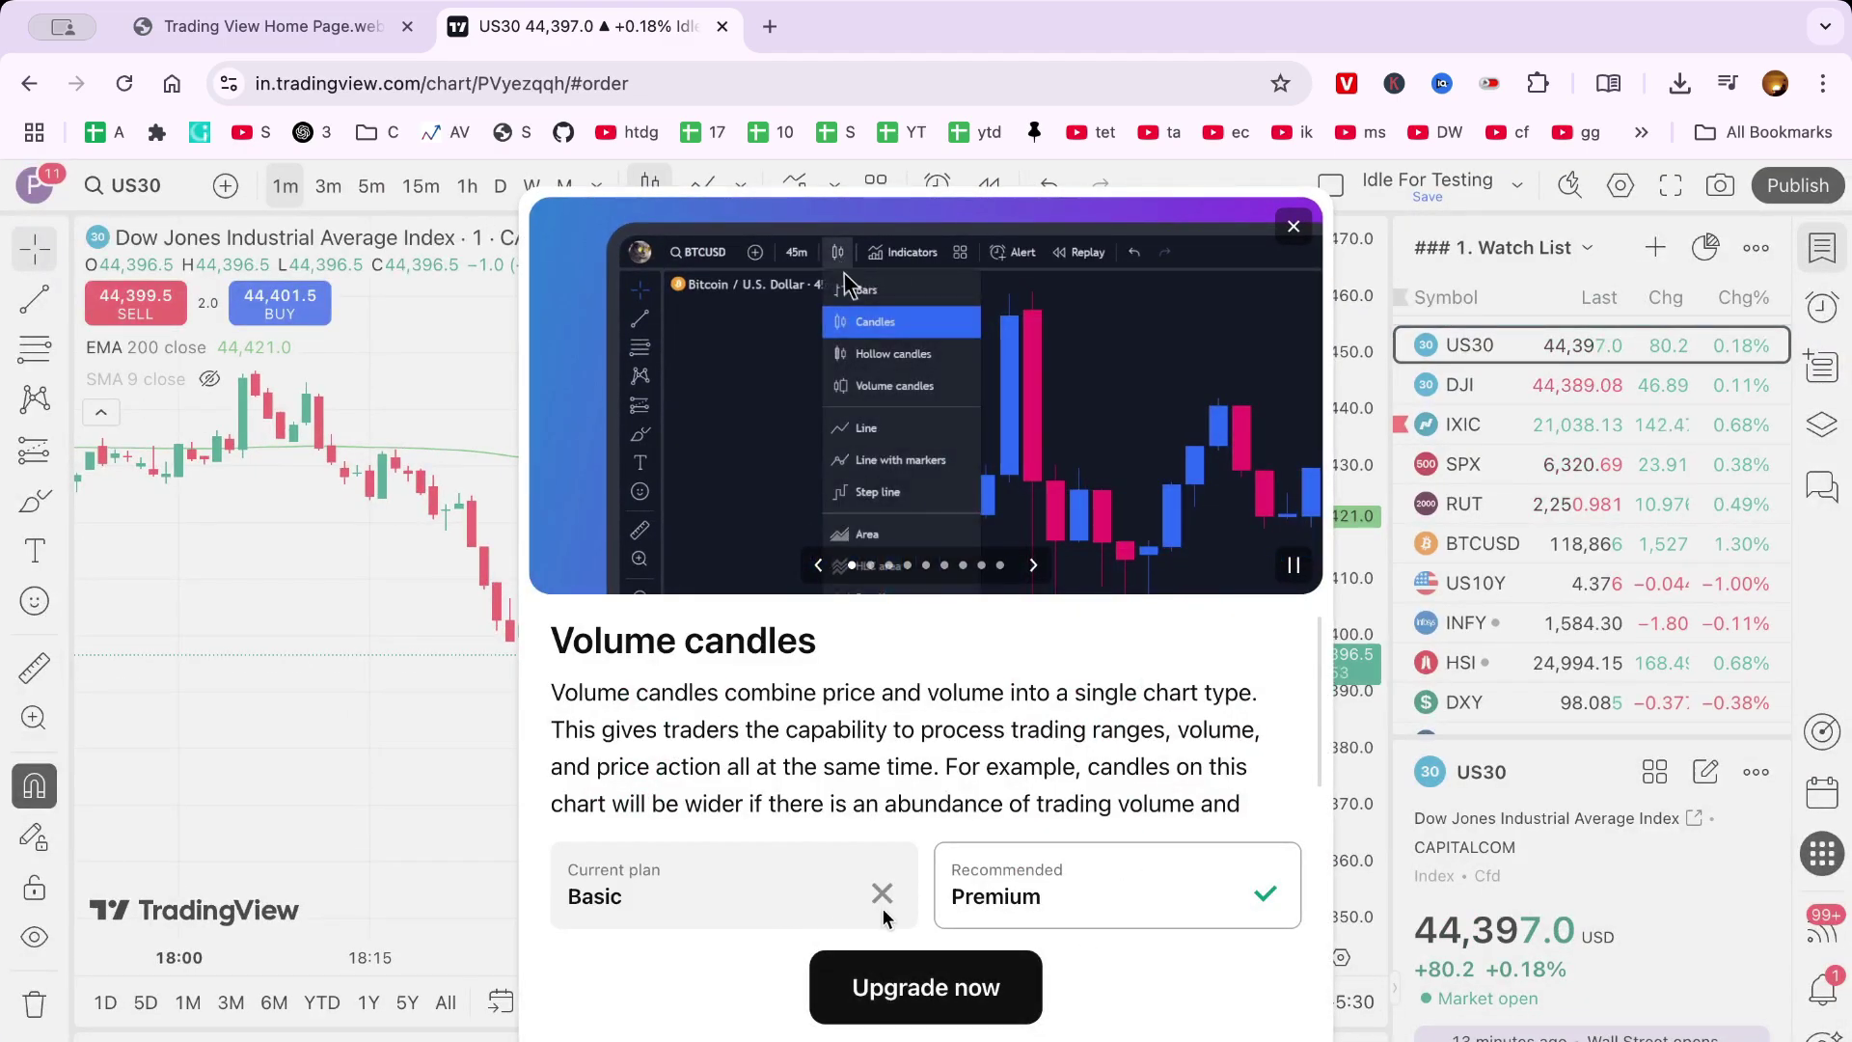
left_click(1294, 226)
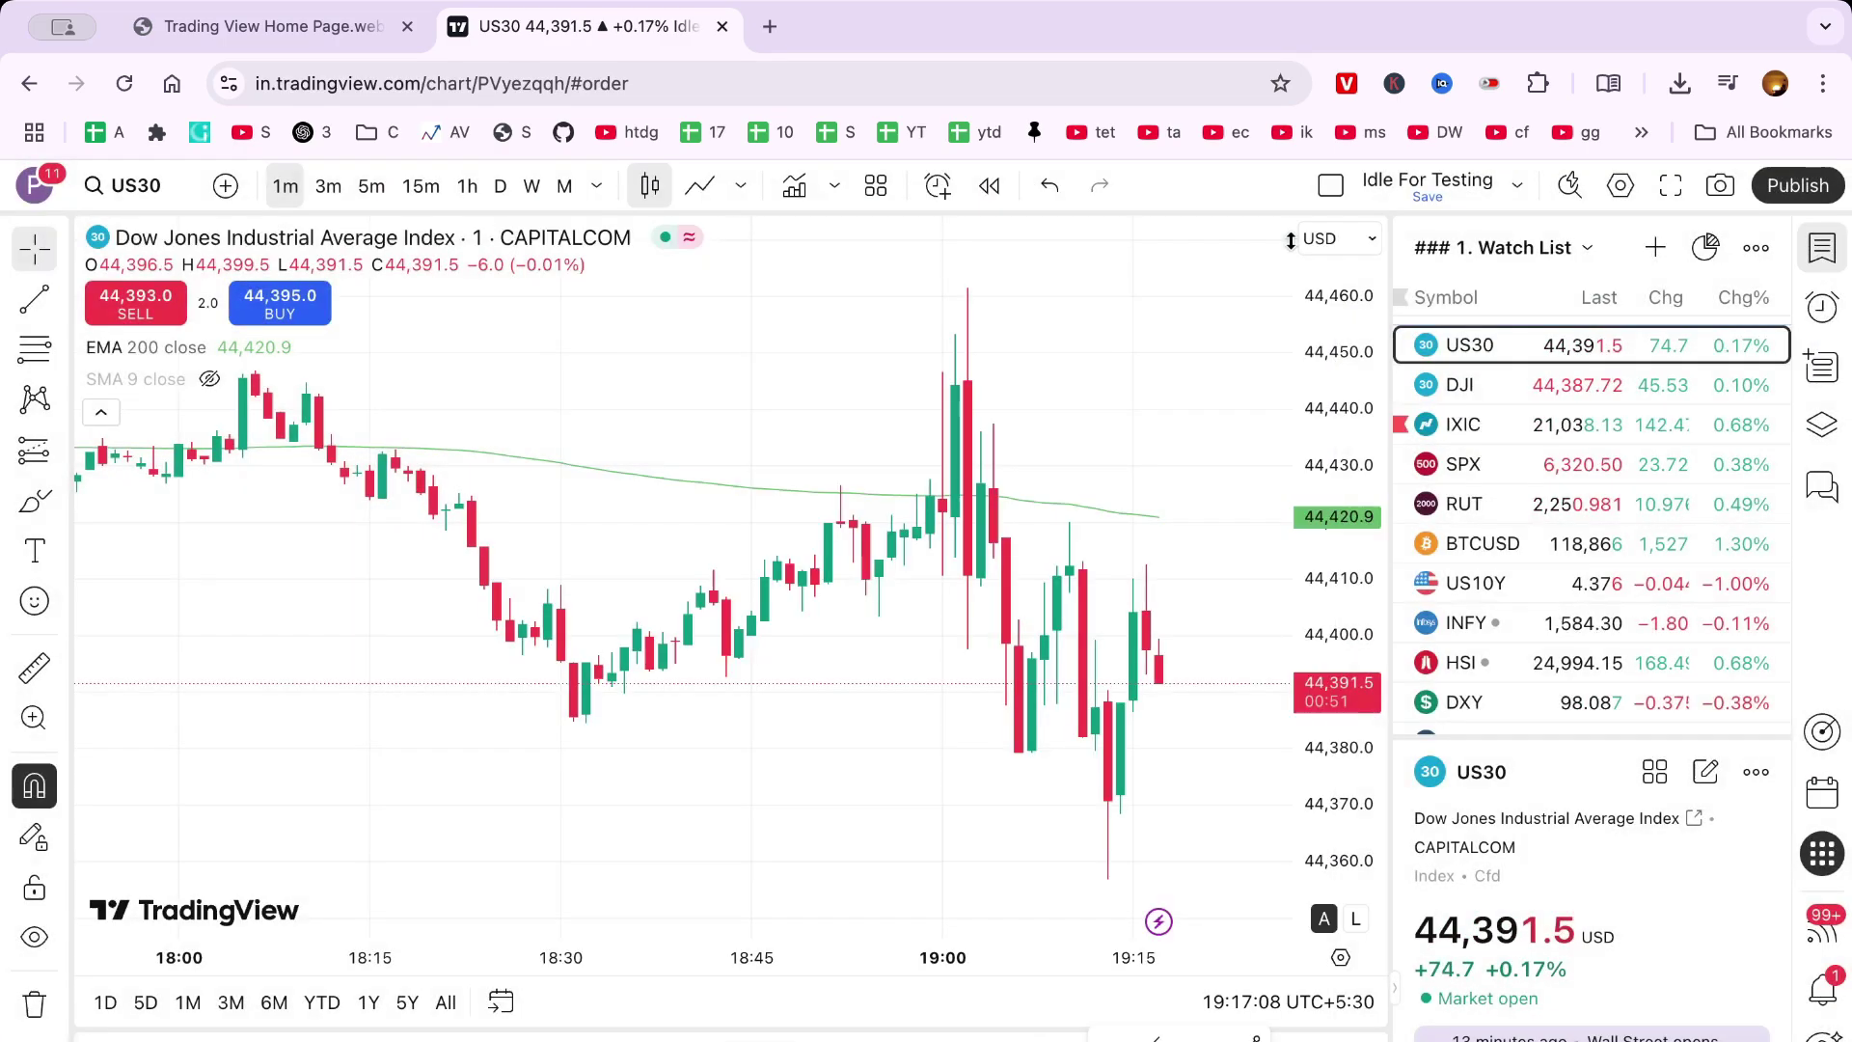
Switch the chart to Hollow candles, then try Volume footprint and dismiss its Premium prompt
left_click(739, 186)
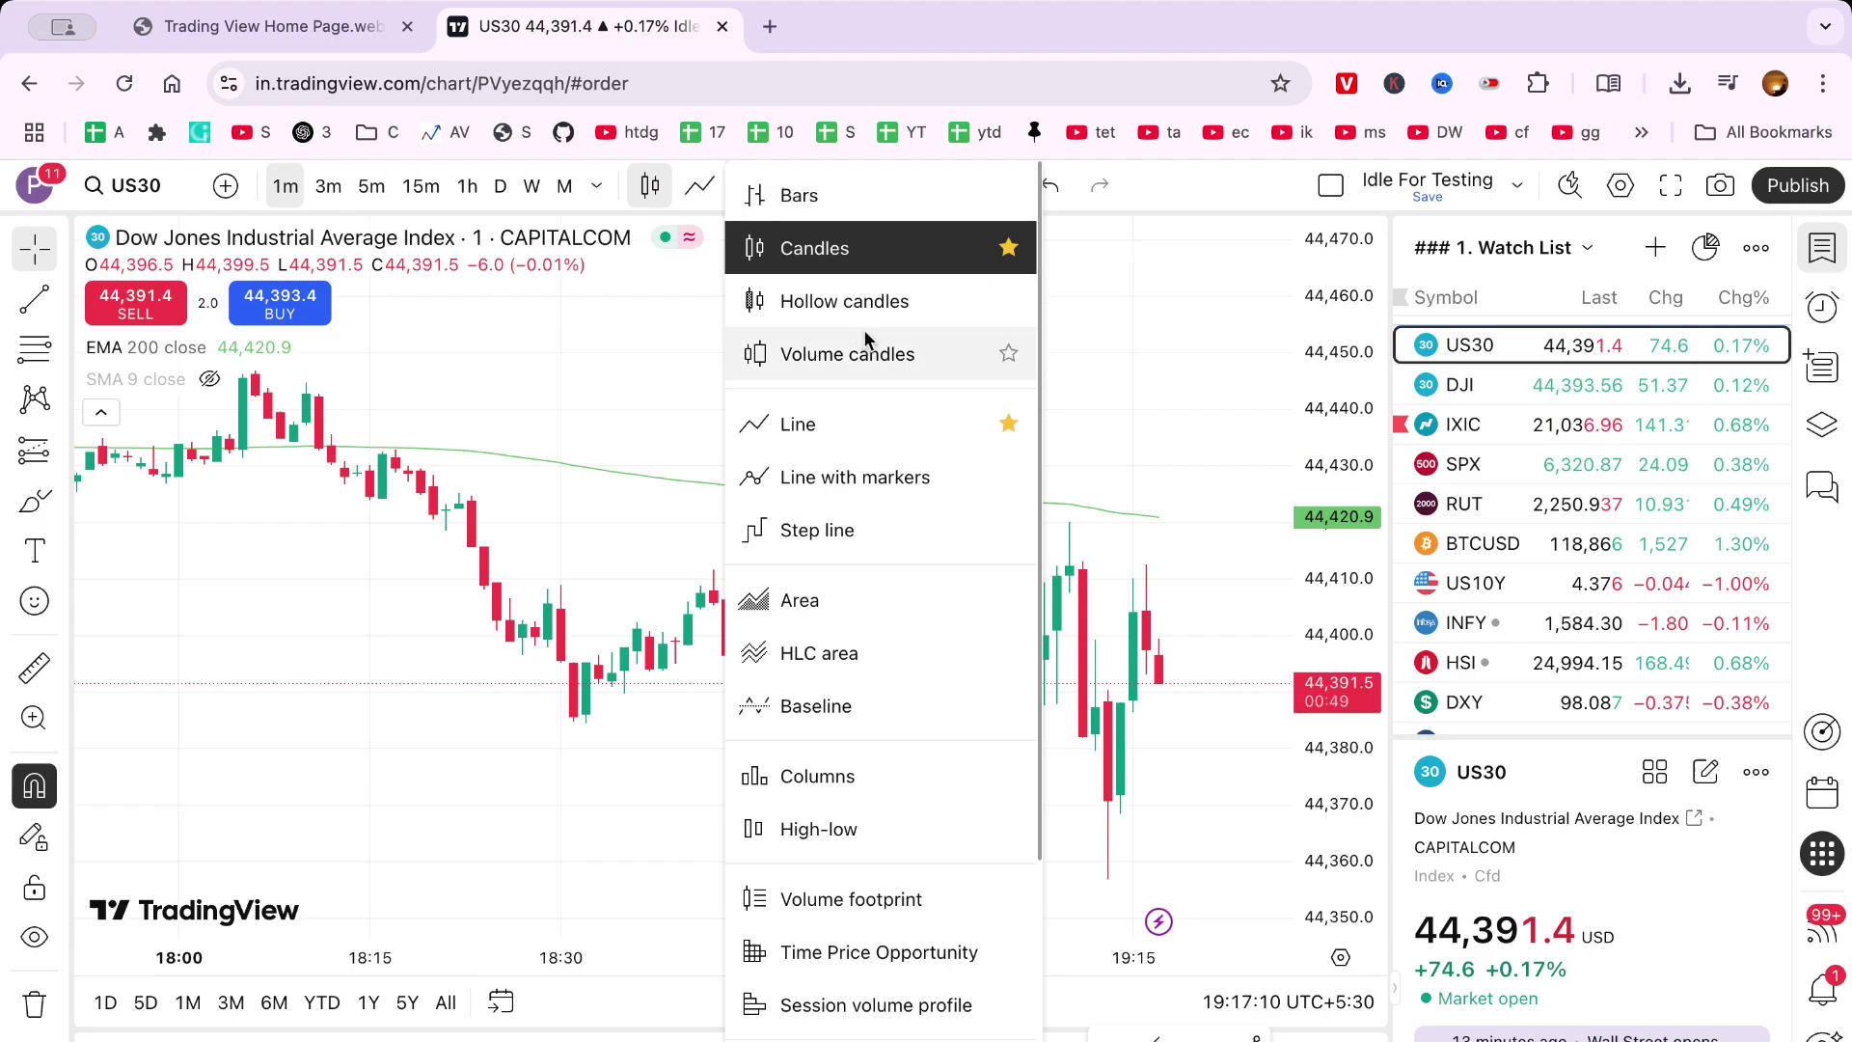
left_click(845, 302)
scroll(779, 660, "up", 3)
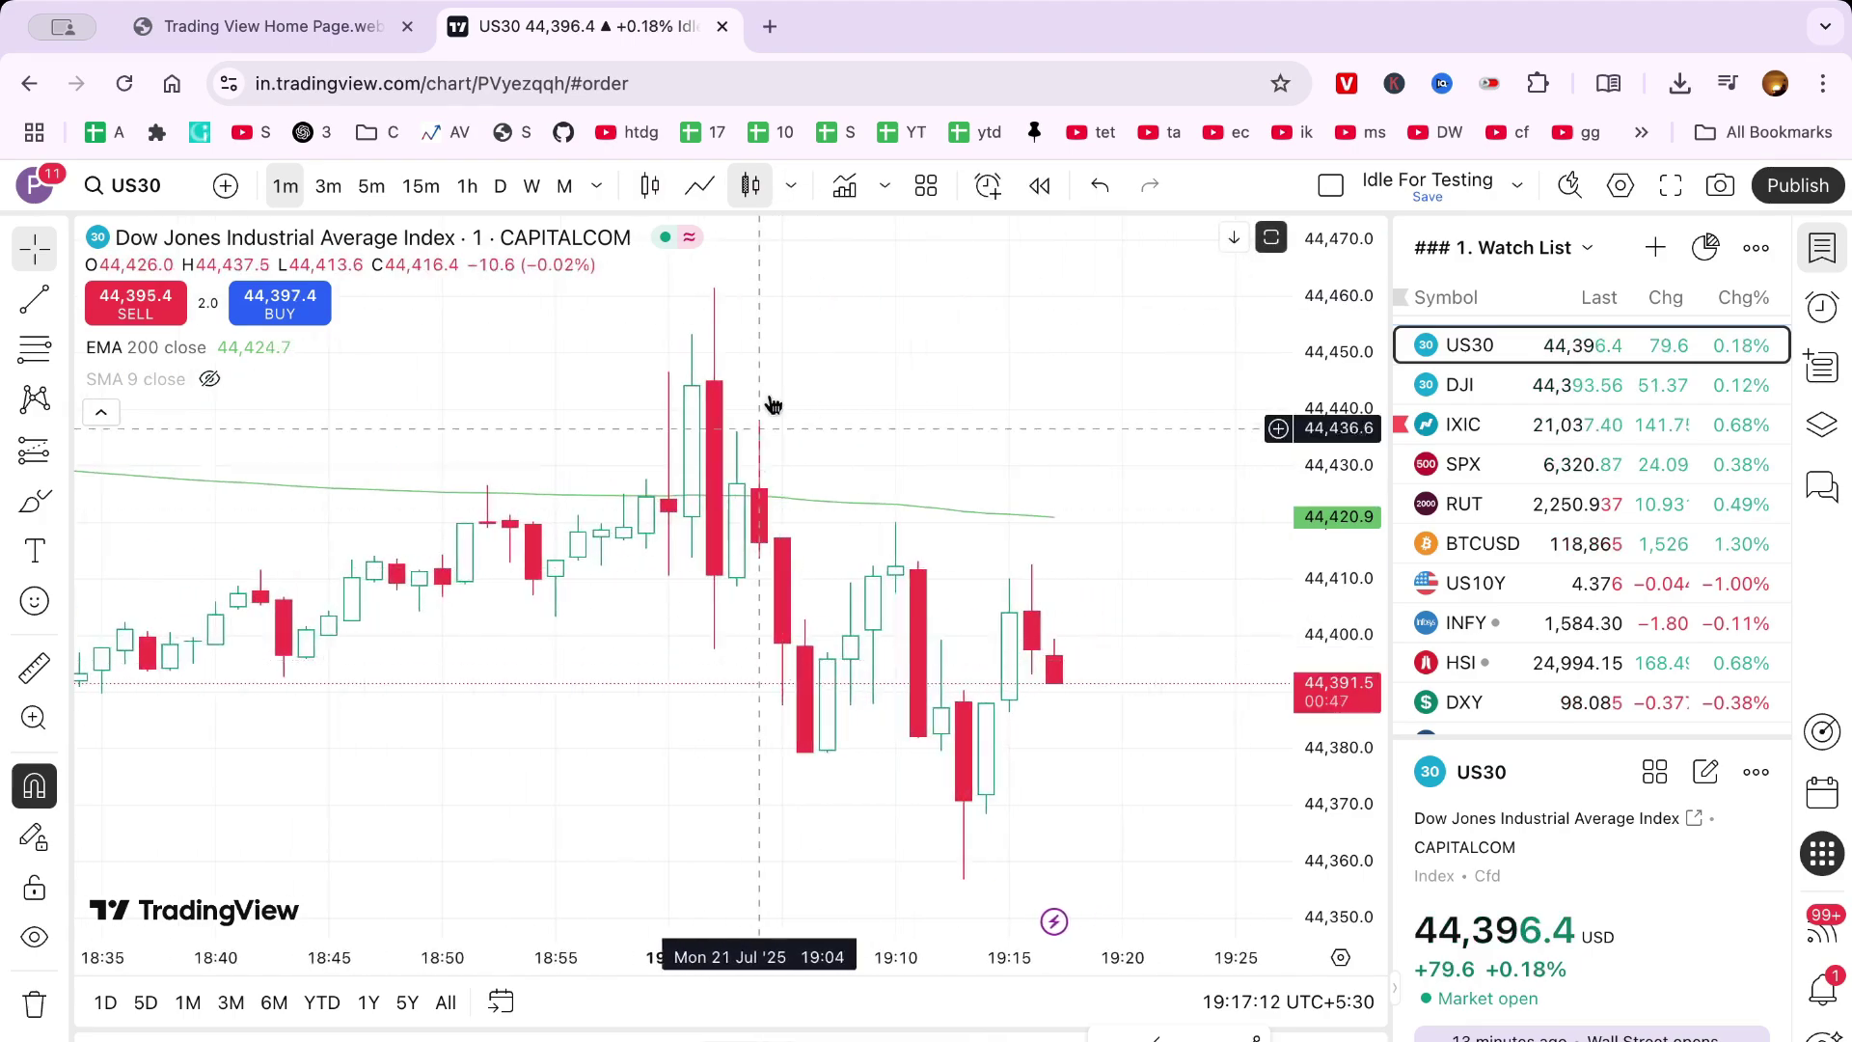
left_click(782, 198)
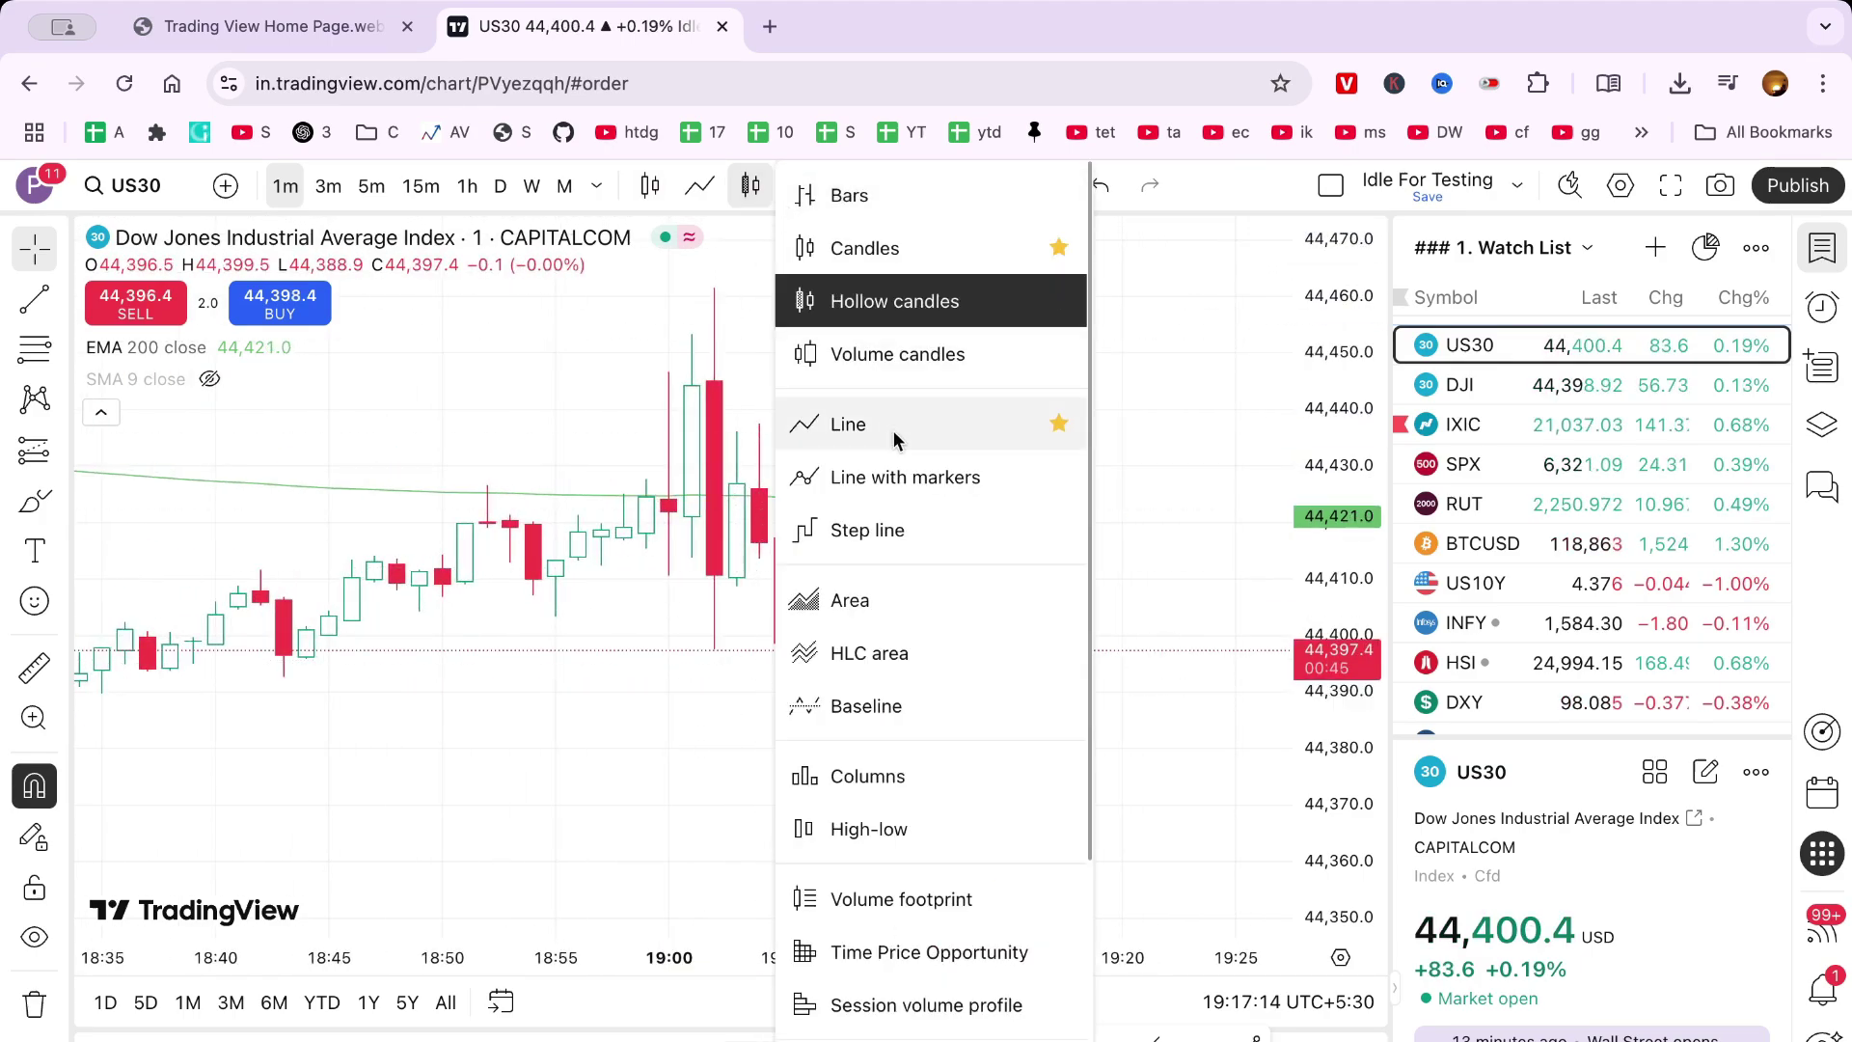
scroll(904, 455, "down", 1)
scroll(909, 474, "down", 3)
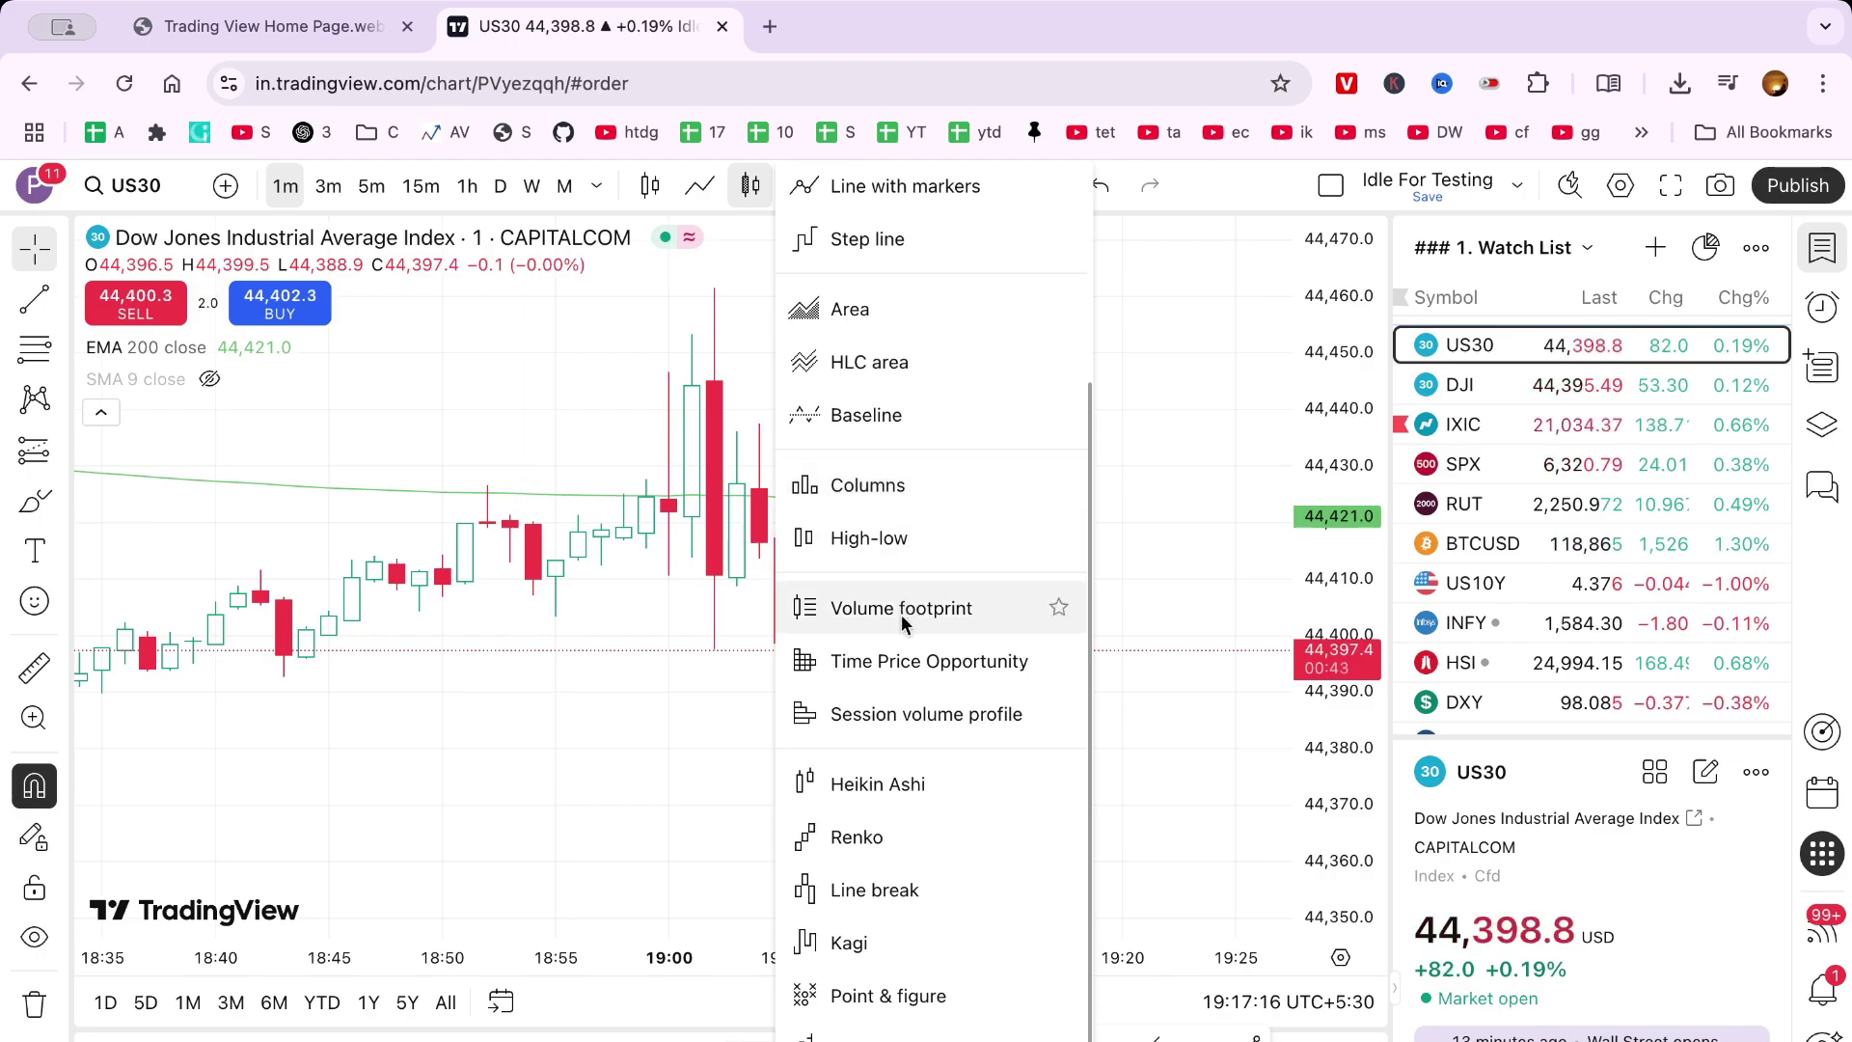
left_click(931, 605)
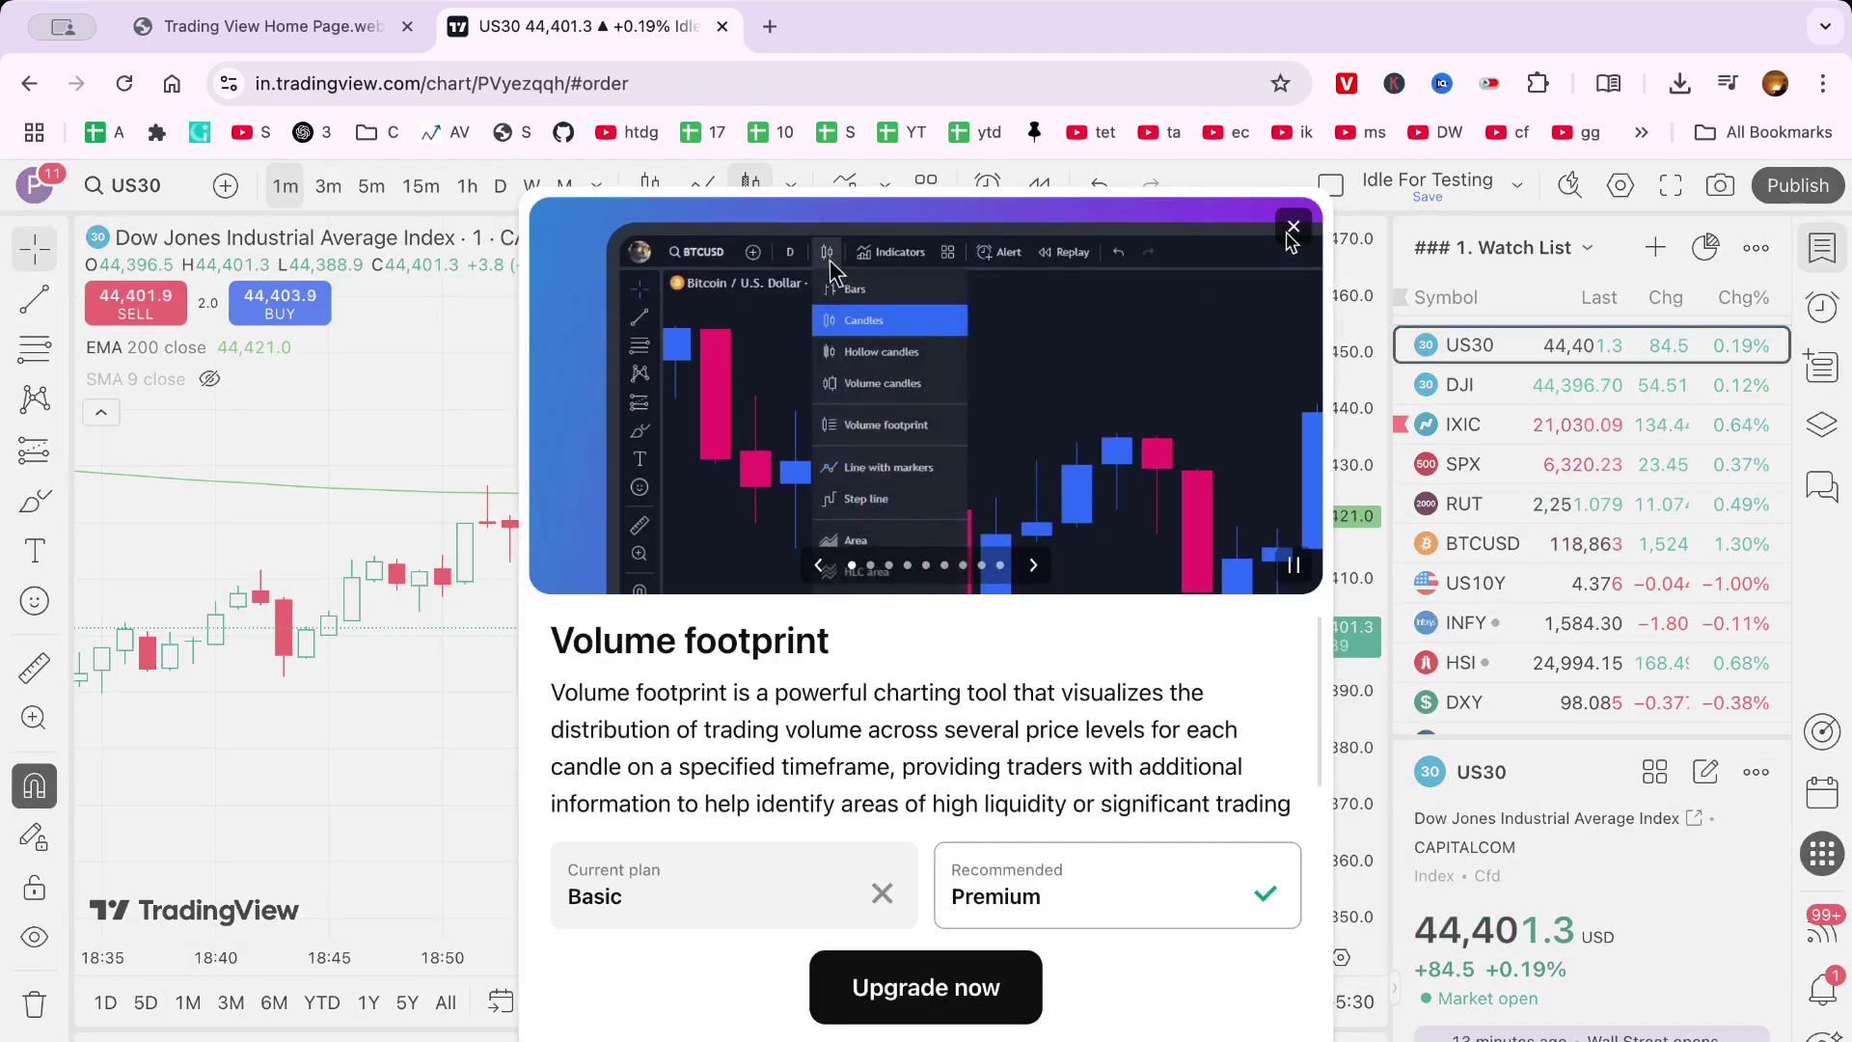
left_click(1290, 233)
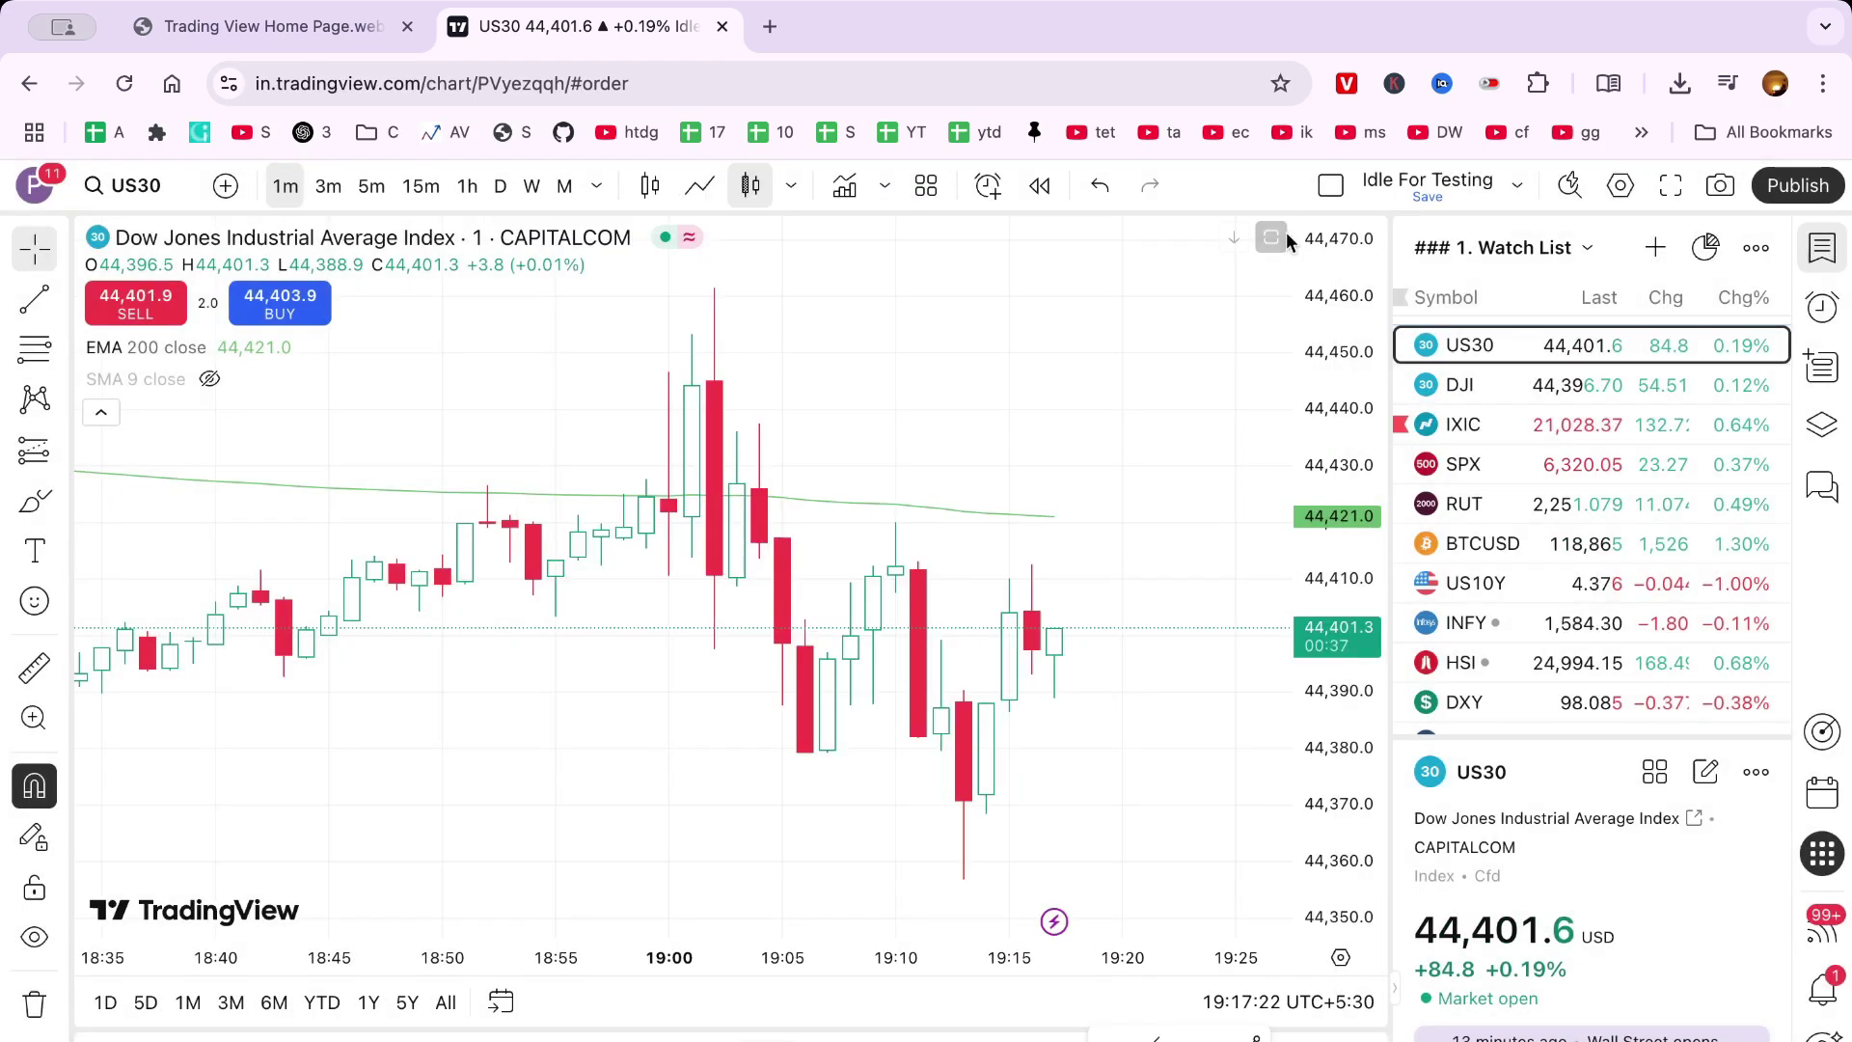
Switch back to solid Candles and zoom in twice to enlarge the one-minute candles
left_click(650, 184)
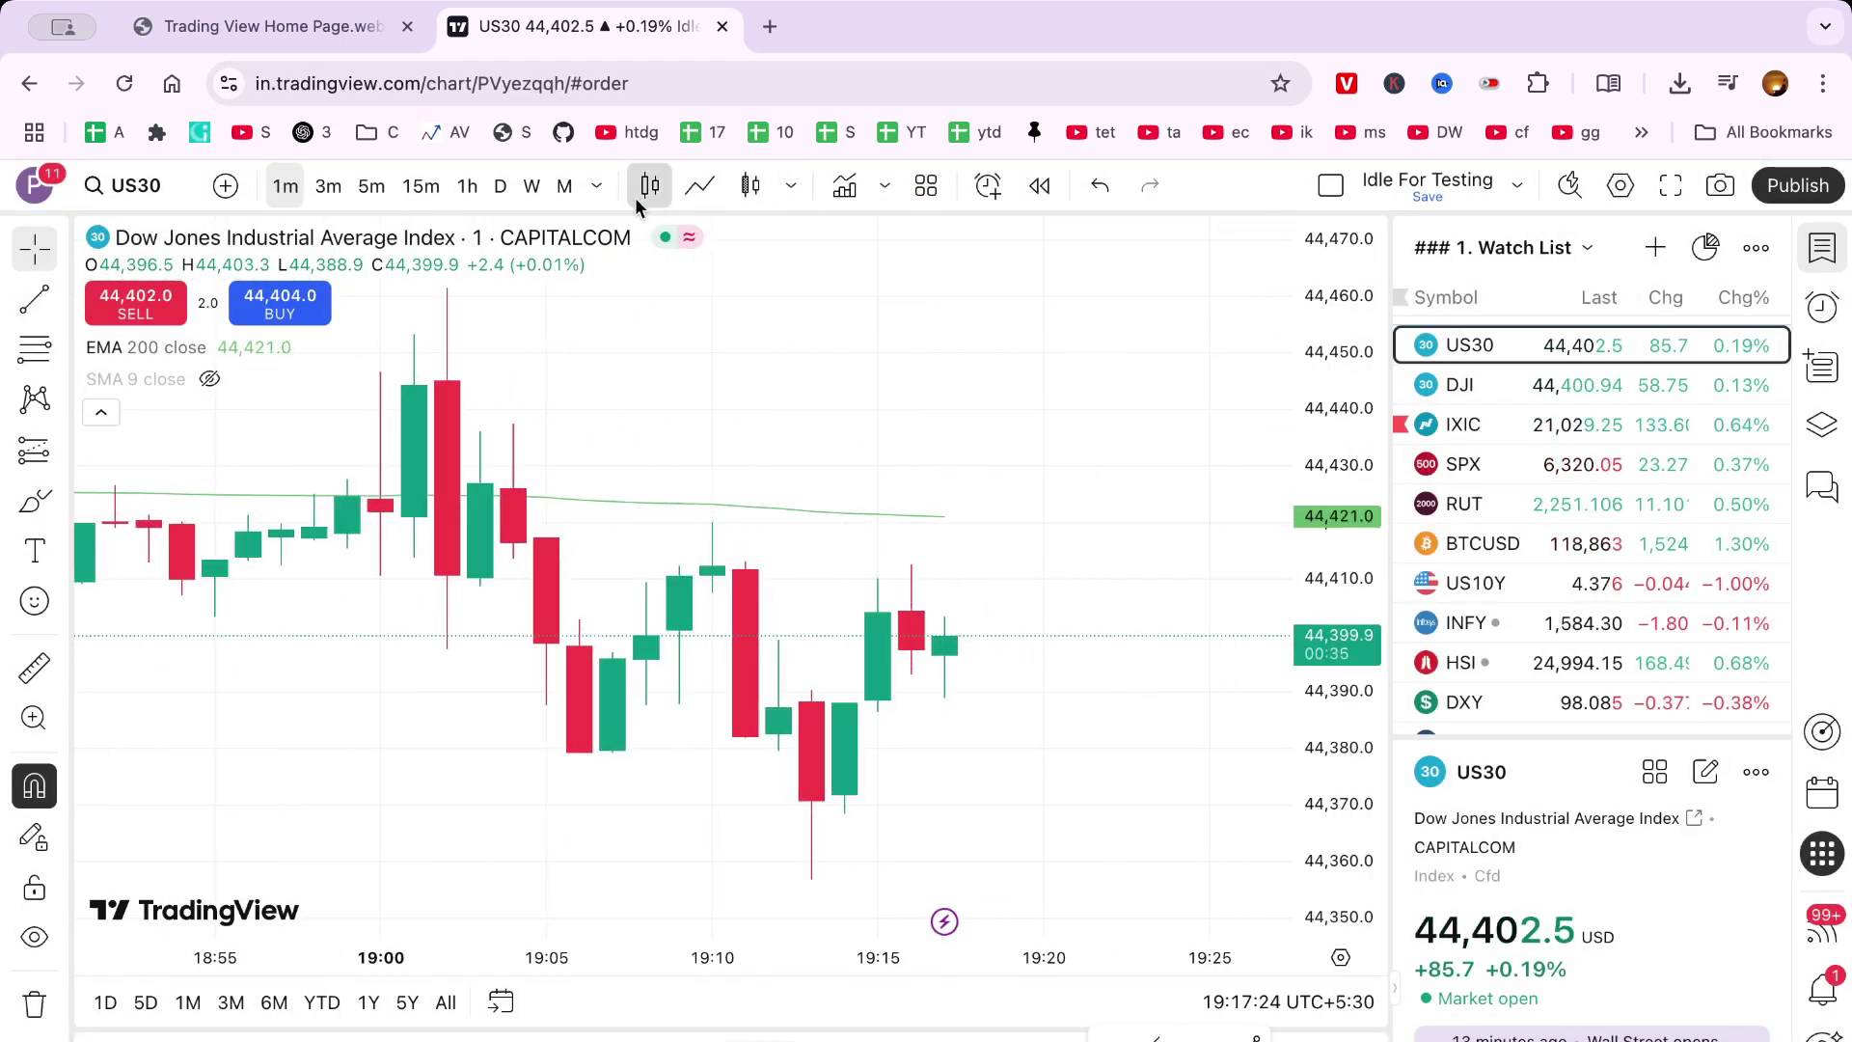
scroll(861, 481, "down", 3)
scroll(861, 481, "down", 1)
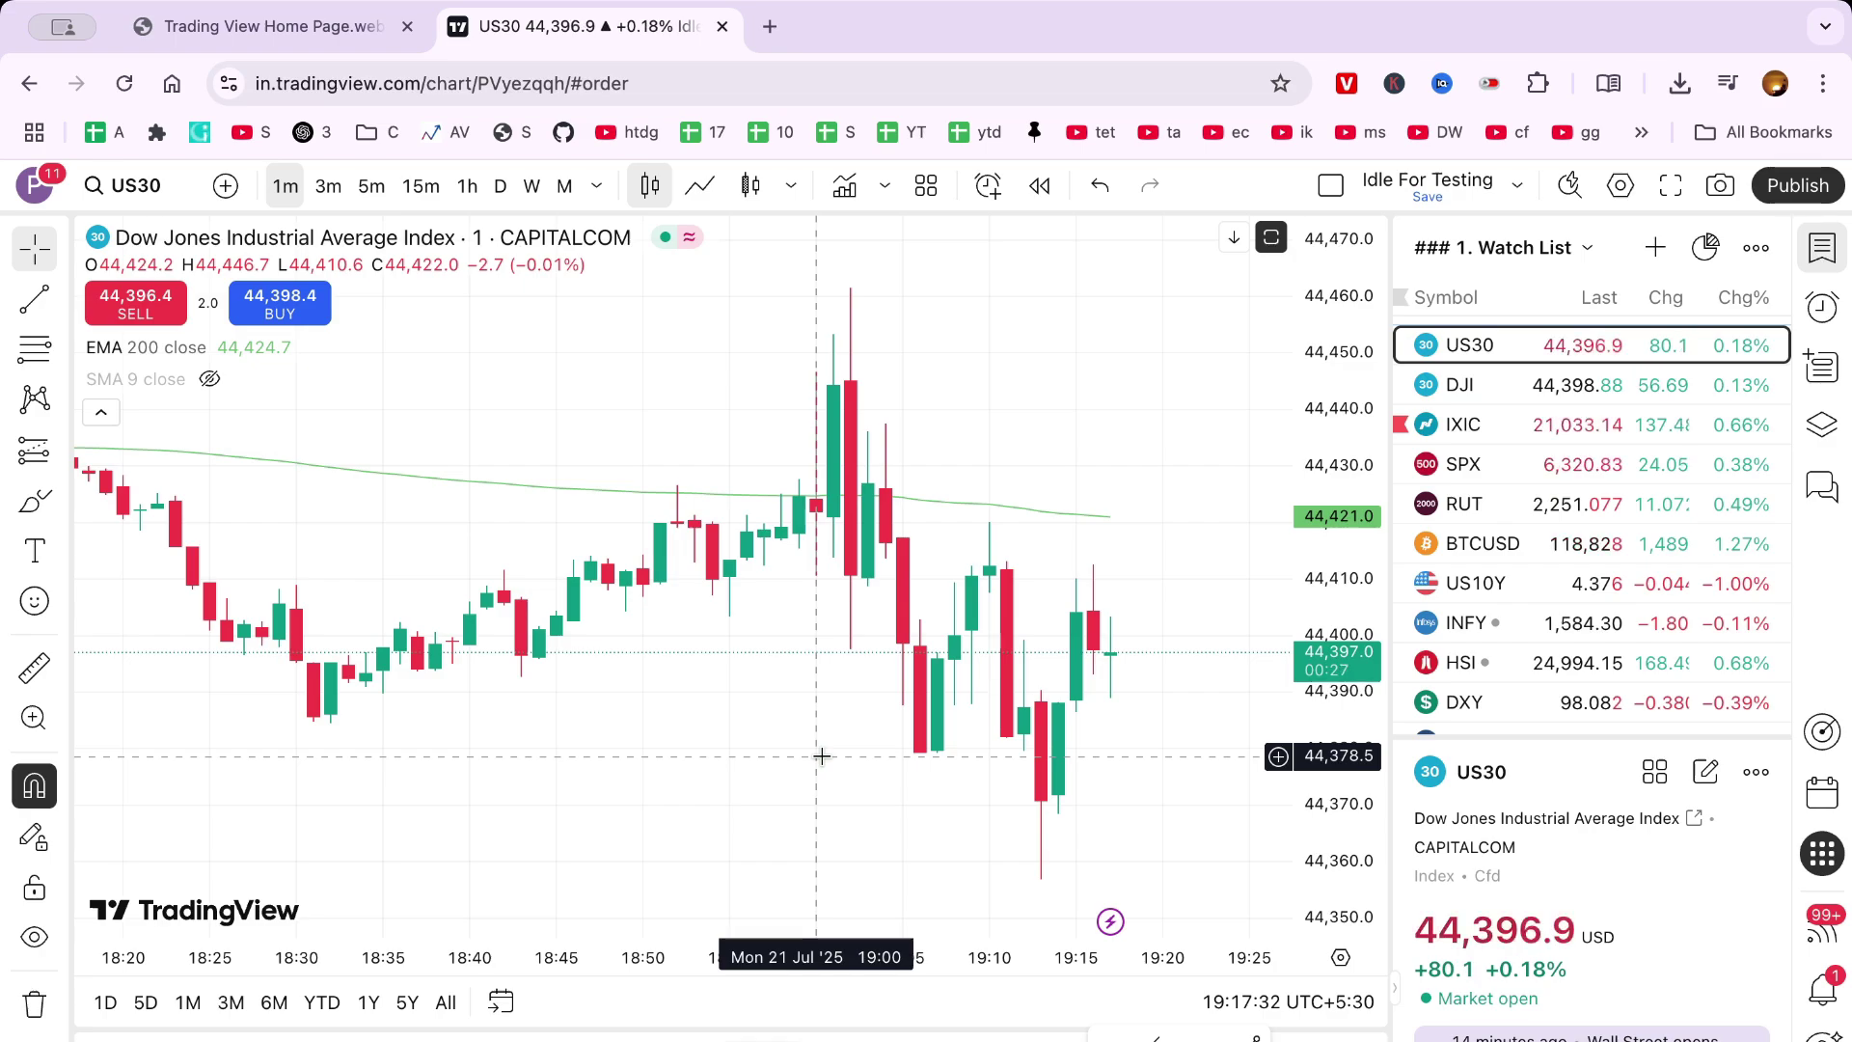
left_click(659, 886)
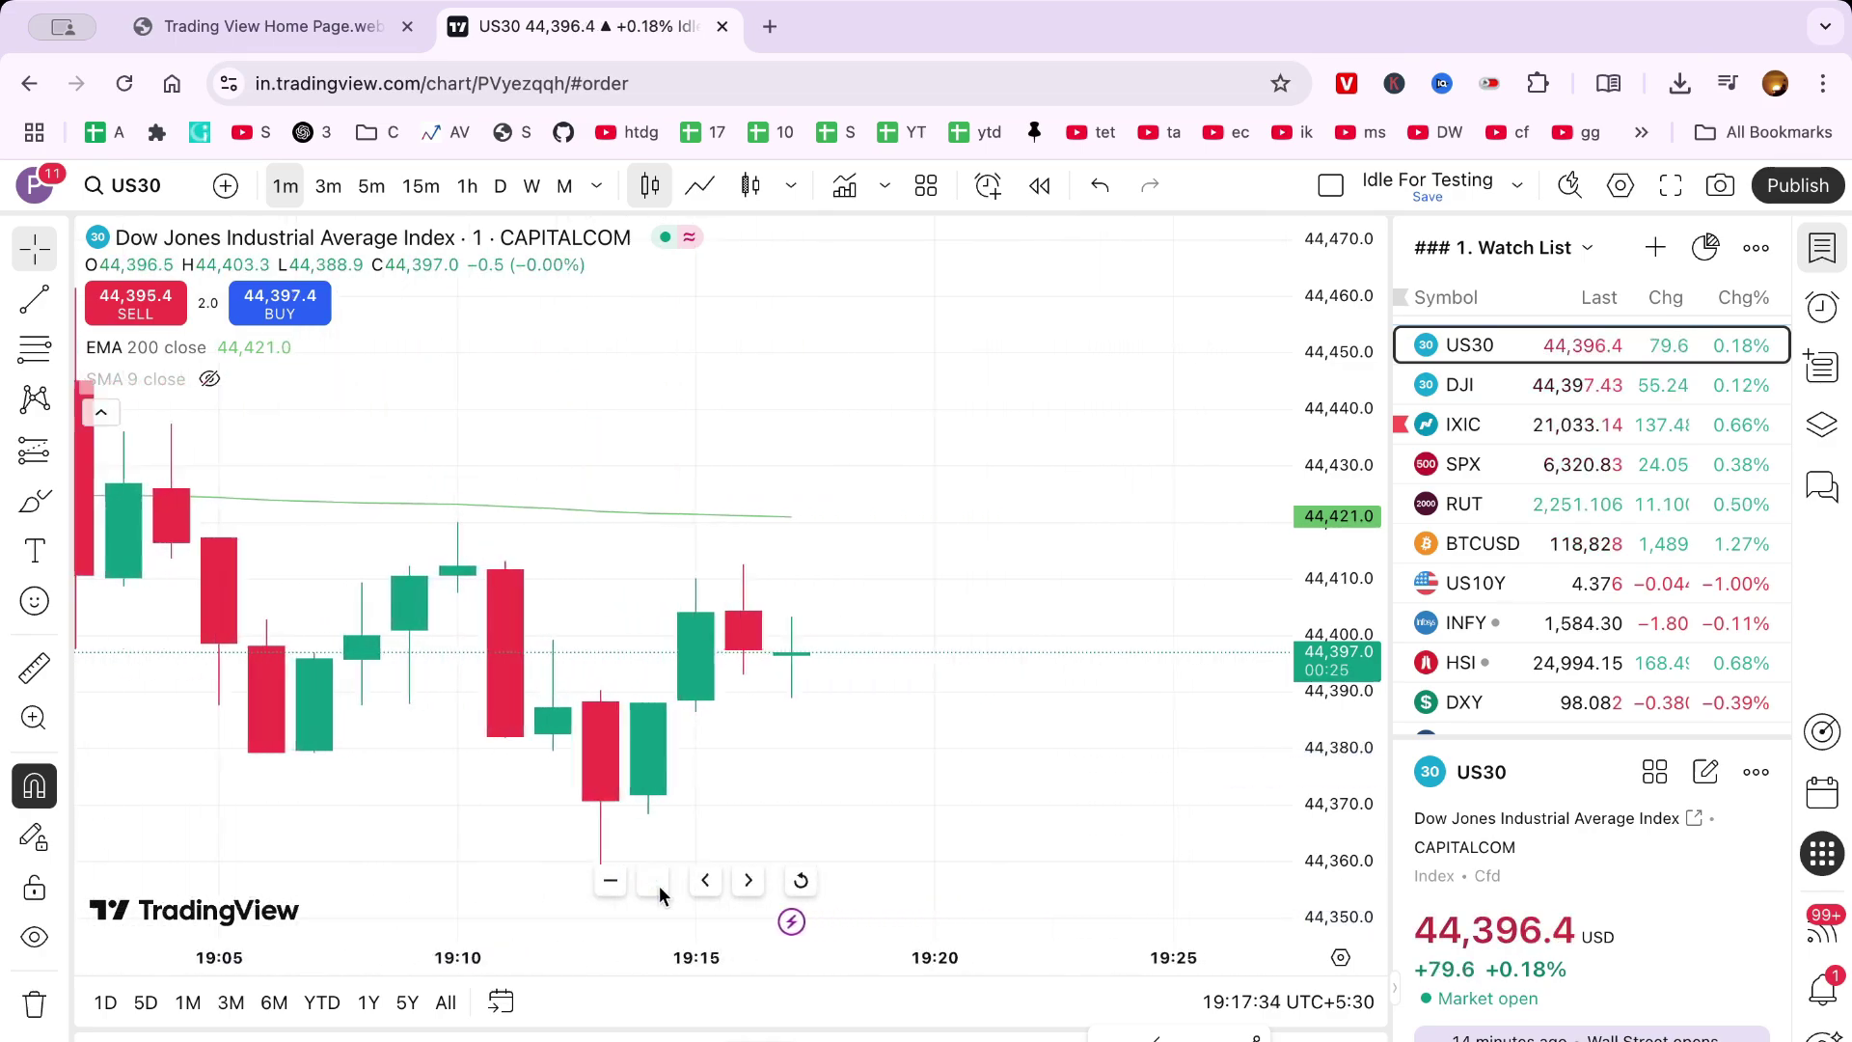
left_click(659, 886)
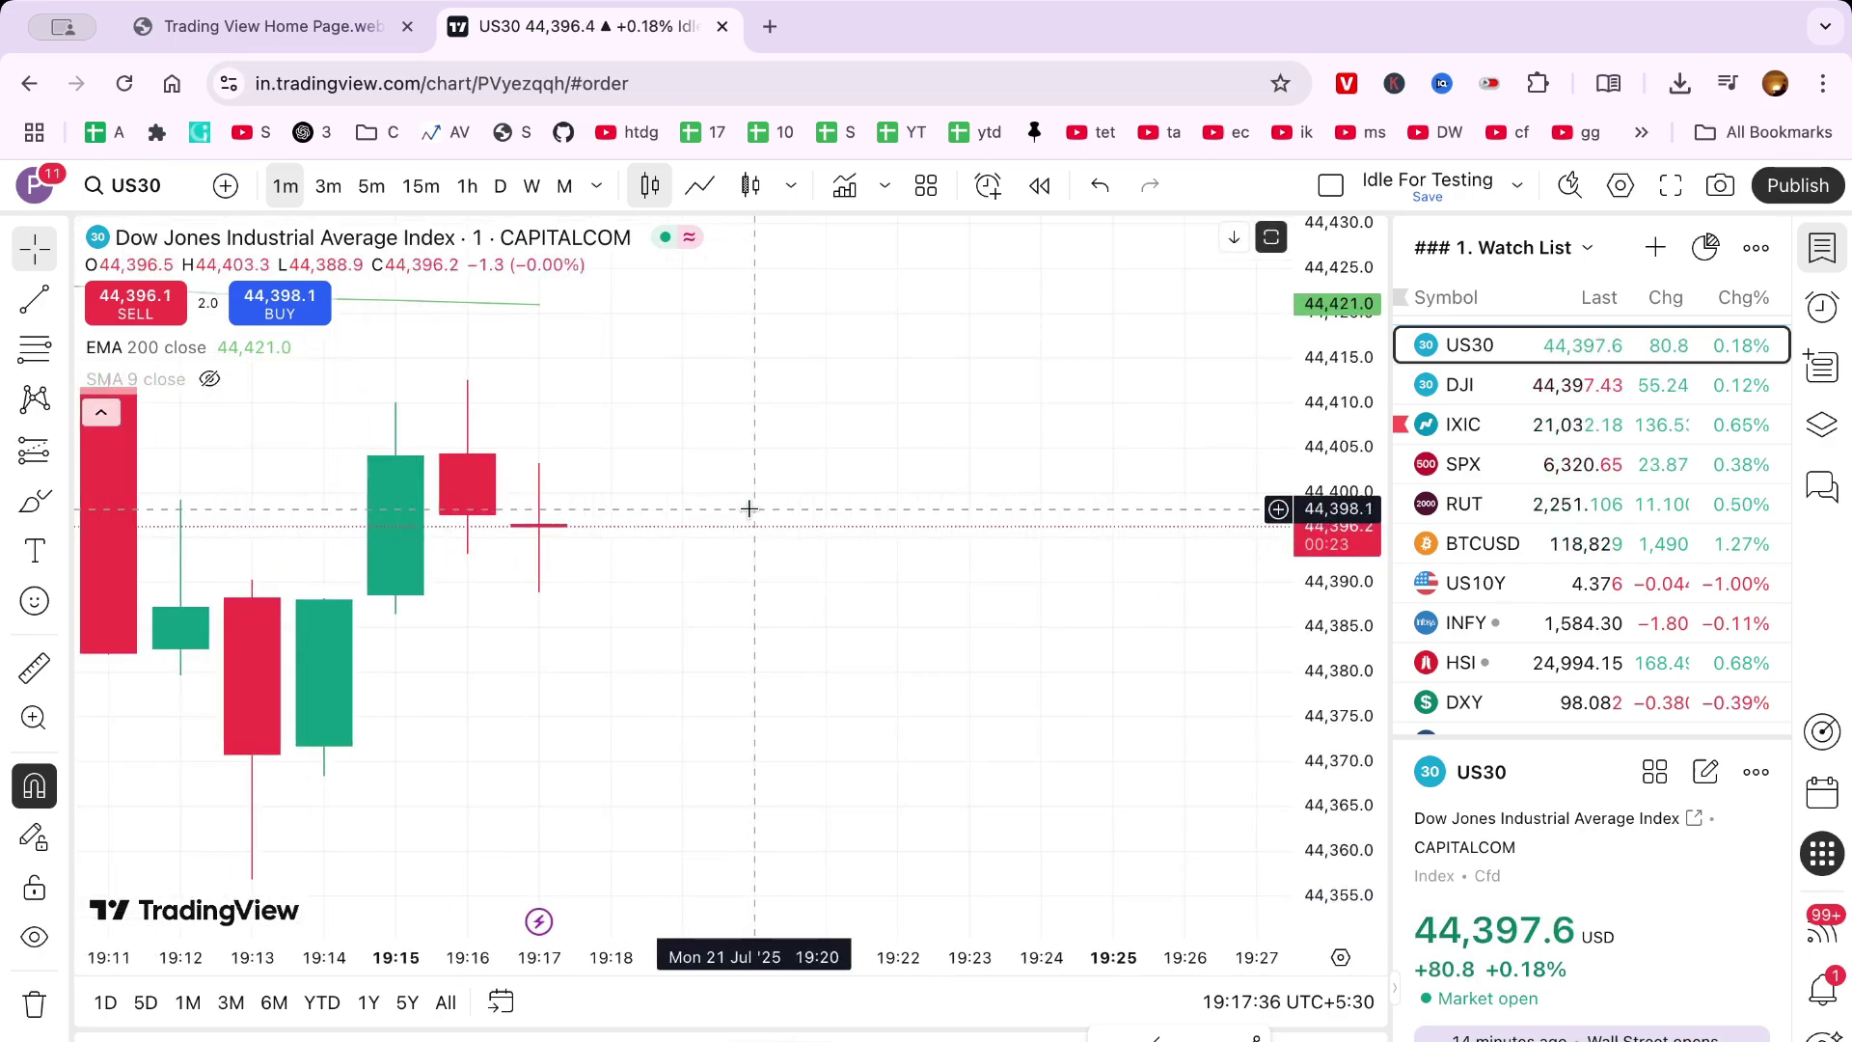